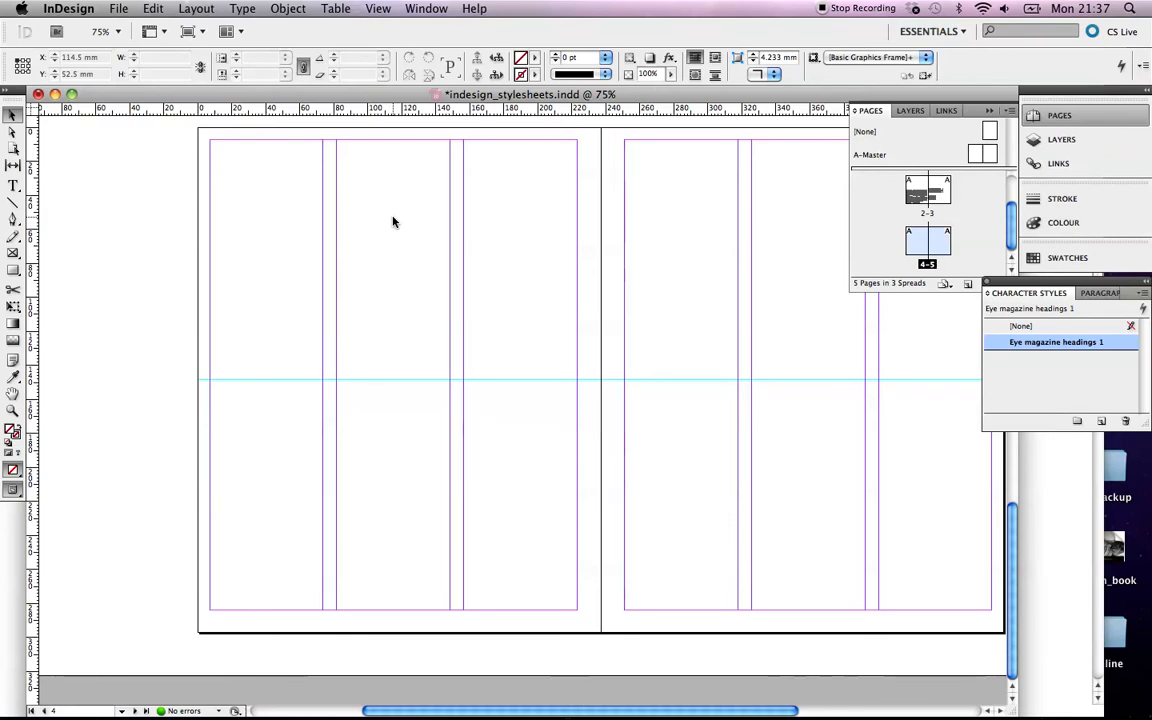
Delete the Chanel perfume image from the pasteboard beside spread 2-3.
{"action": "scroll", "coordinate": [445, 290], "scroll_direction": "up", "scroll_amount": 10}
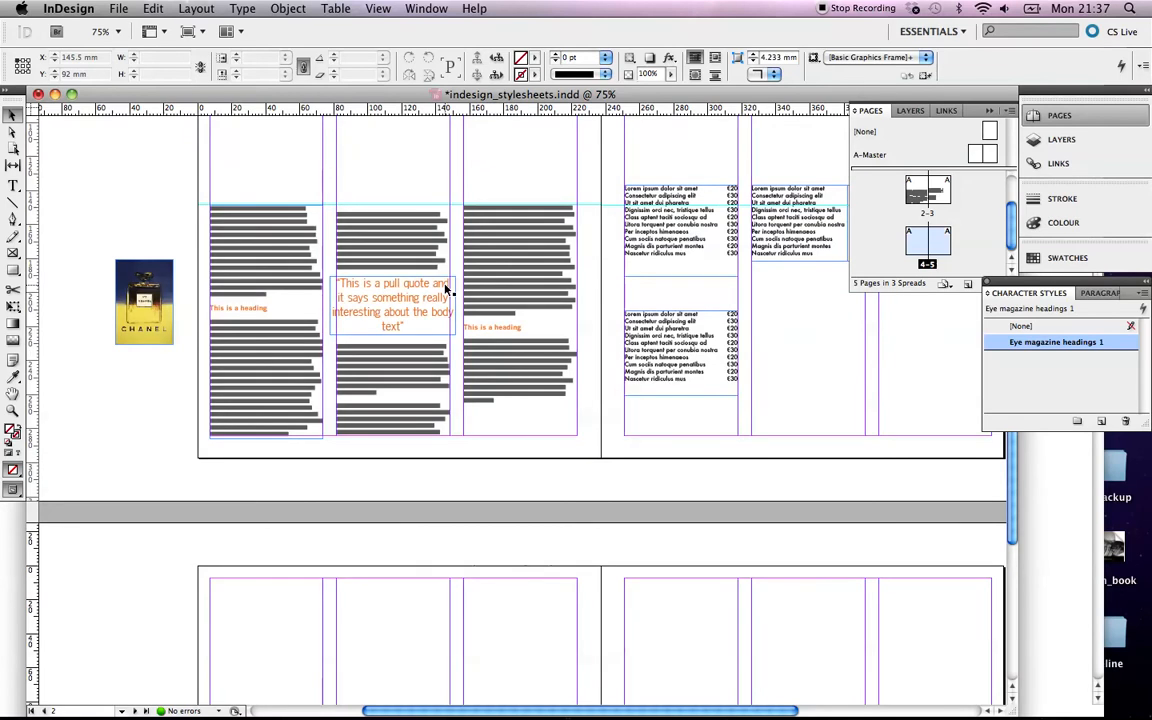
{"action": "key", "text": "super+equal"}
{"action": "key", "text": "super+equal"}
{"action": "scroll", "coordinate": [445, 290], "scroll_direction": "left", "scroll_amount": 8}
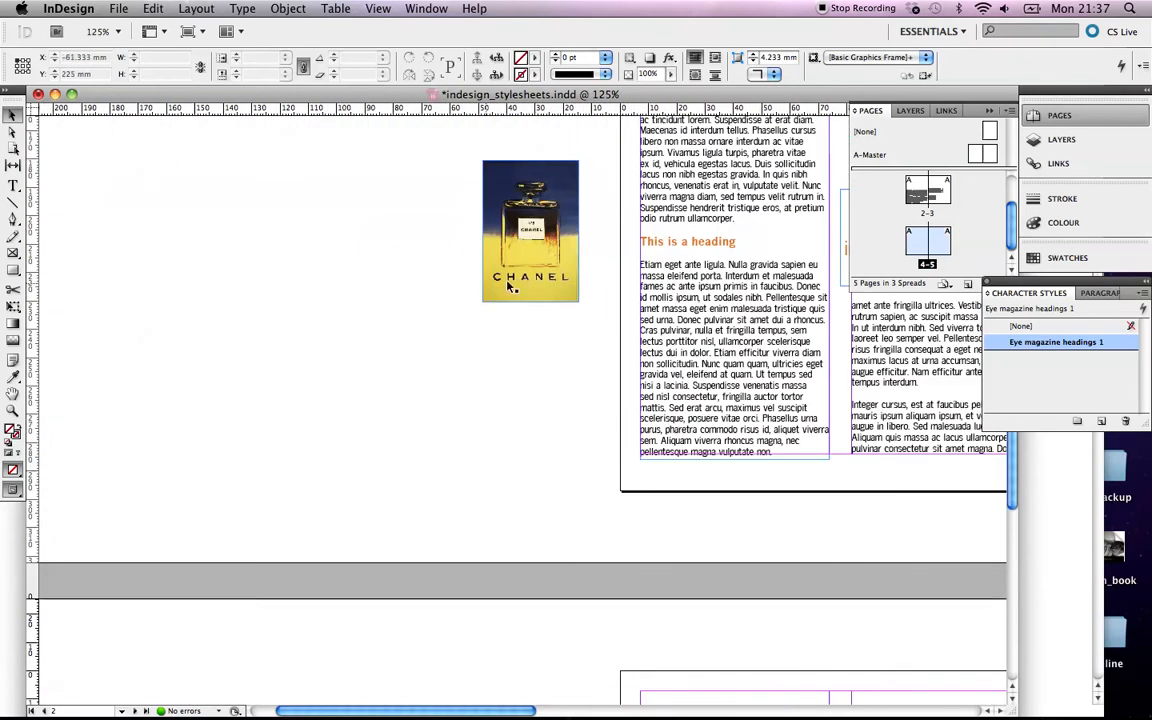
{"action": "left_click", "coordinate": [517, 280]}
{"action": "key", "text": "Delete"}
Examine the styled body text, orange headings and pull quote on spread 2-3.
{"action": "scroll", "coordinate": [516, 283], "scroll_direction": "right", "scroll_amount": 4}
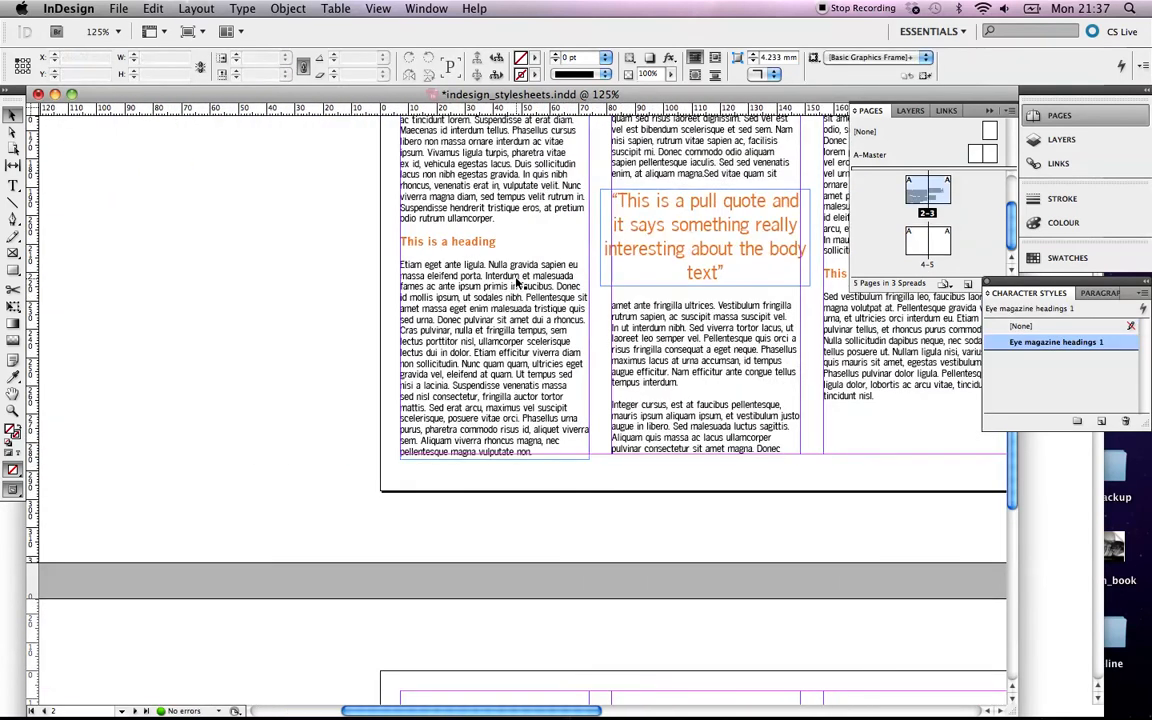
{"action": "key", "text": "super+minus"}
{"action": "scroll", "coordinate": [517, 283], "scroll_direction": "right", "scroll_amount": 6}
{"action": "scroll", "coordinate": [517, 283], "scroll_direction": "up", "scroll_amount": 2}
{"action": "scroll", "coordinate": [517, 283], "scroll_direction": "left", "scroll_amount": 3}
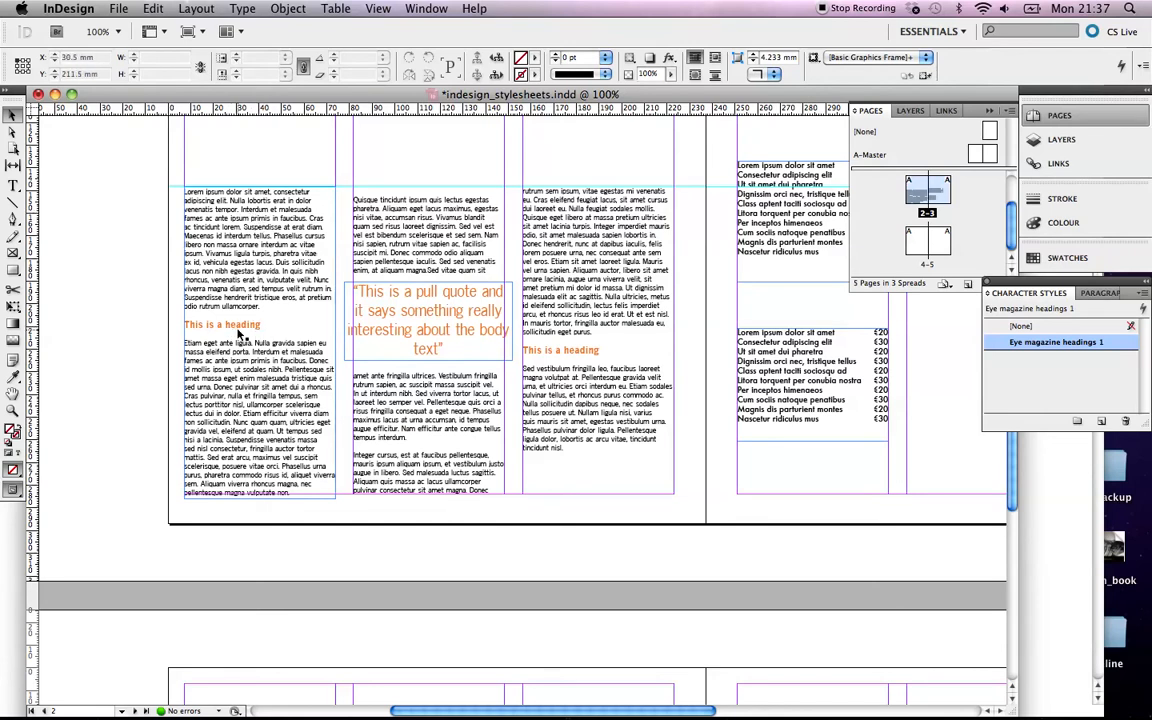
Draw three text frames, each about 66.7 mm wide and 135.5 mm high, in page 4's columns below the horizontal guide.
{"action": "scroll", "coordinate": [238, 335], "scroll_direction": "down", "scroll_amount": 10}
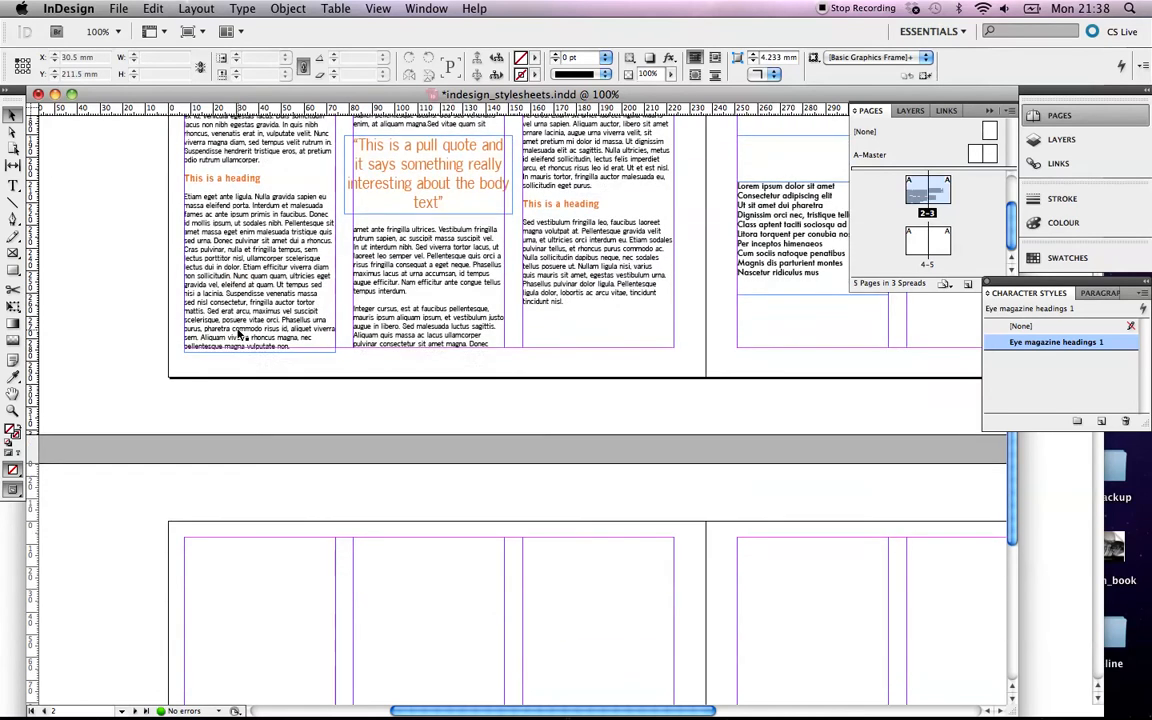
{"action": "scroll", "coordinate": [238, 335], "scroll_direction": "down", "scroll_amount": 3}
{"action": "scroll", "coordinate": [238, 335], "scroll_direction": "left", "scroll_amount": 2}
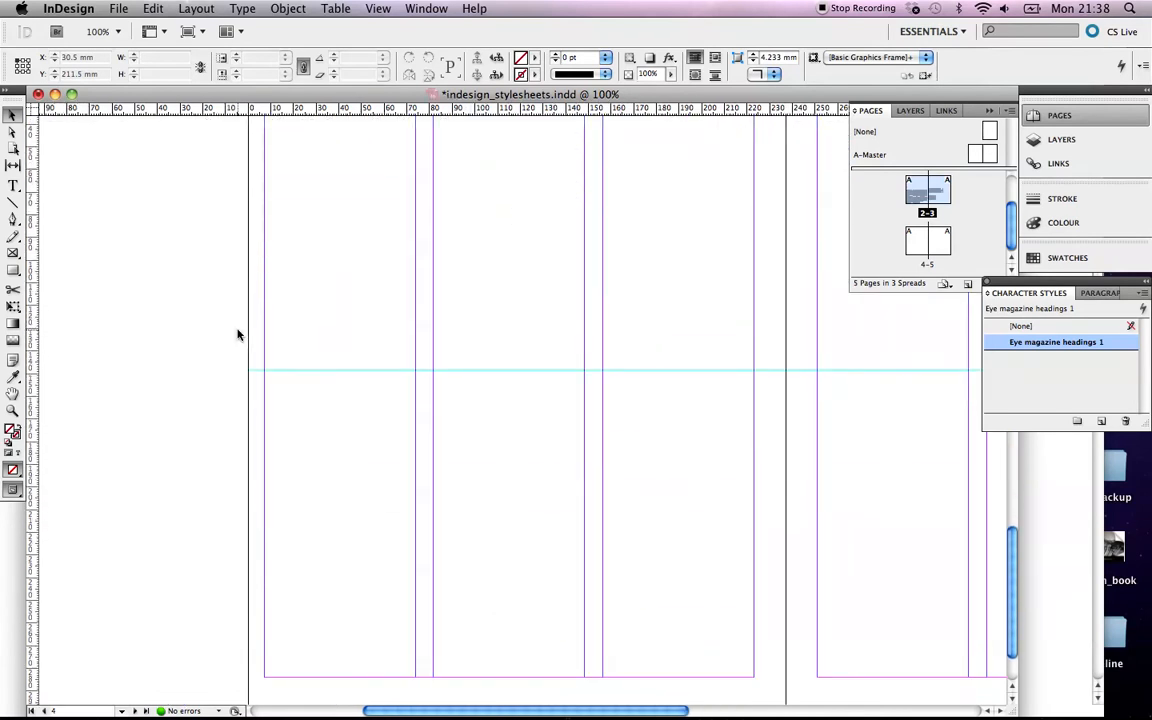
{"action": "scroll", "coordinate": [238, 335], "scroll_direction": "right", "scroll_amount": 2}
{"action": "left_click", "coordinate": [13, 185]}
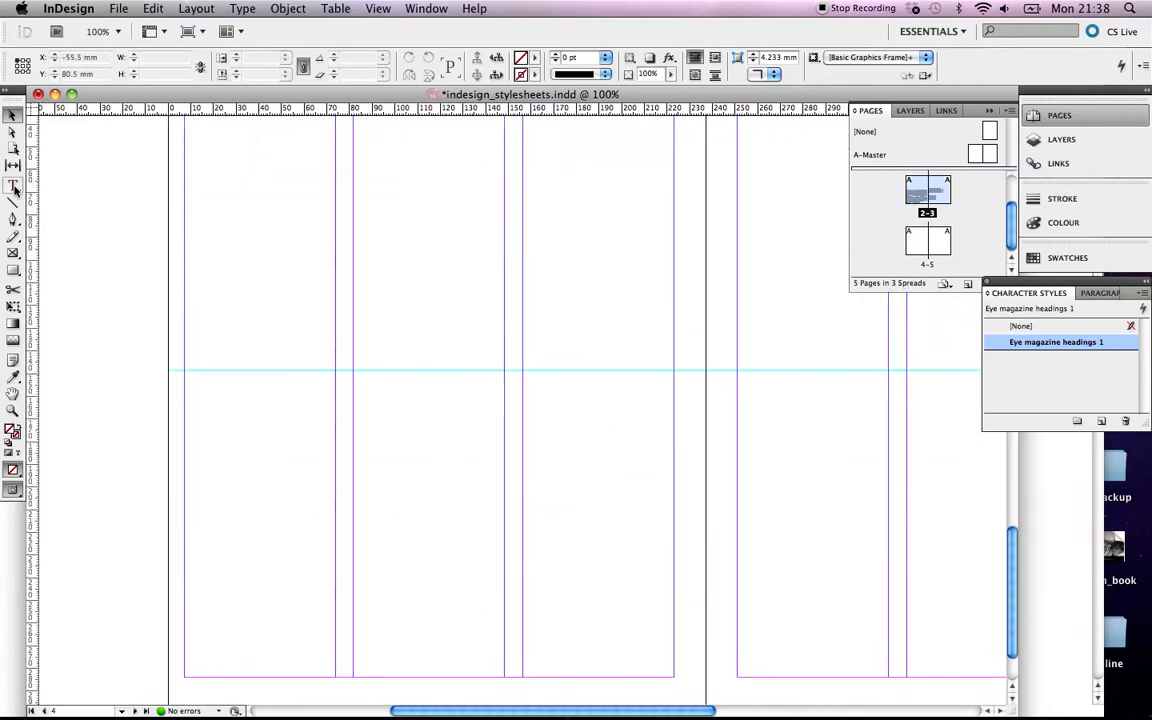
{"action": "left_click_drag", "start_coordinate": [184, 373], "coordinate": [335, 676]}
{"action": "left_click_drag", "start_coordinate": [353, 371], "coordinate": [501, 677]}
{"action": "left_click_drag", "start_coordinate": [522, 370], "coordinate": [674, 679]}
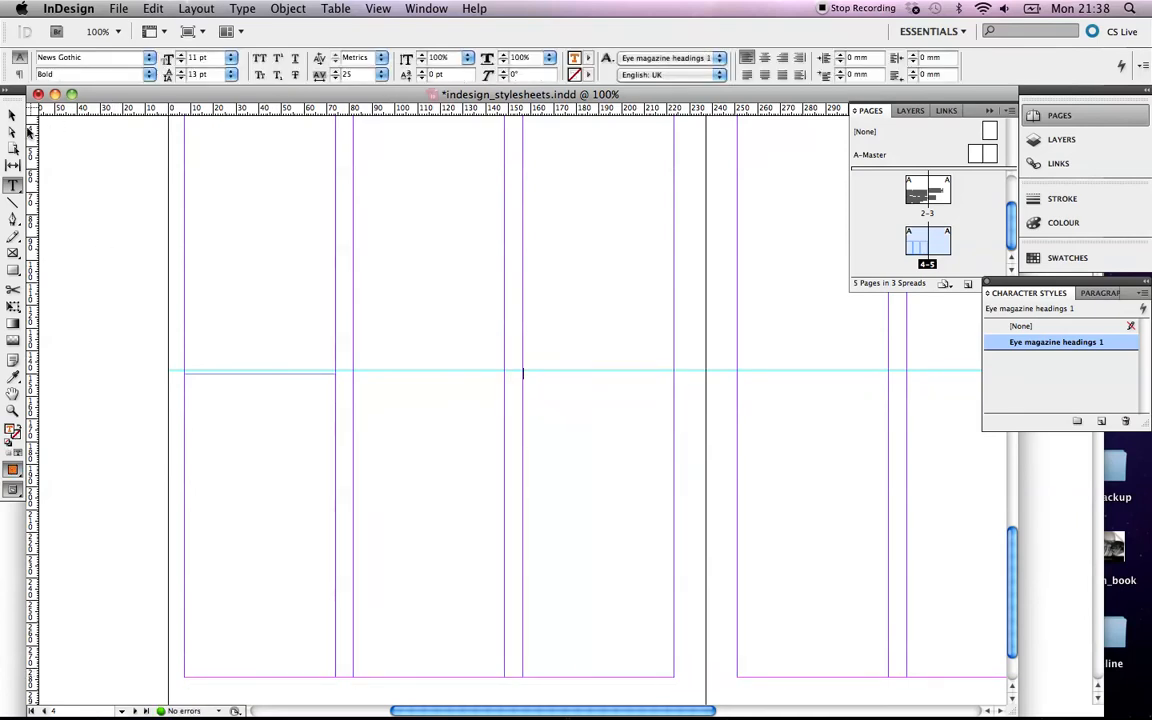
Extend the top edge of the first column's text frame up to the horizontal guide.
{"action": "left_click", "coordinate": [10, 114]}
{"action": "left_click", "coordinate": [252, 376]}
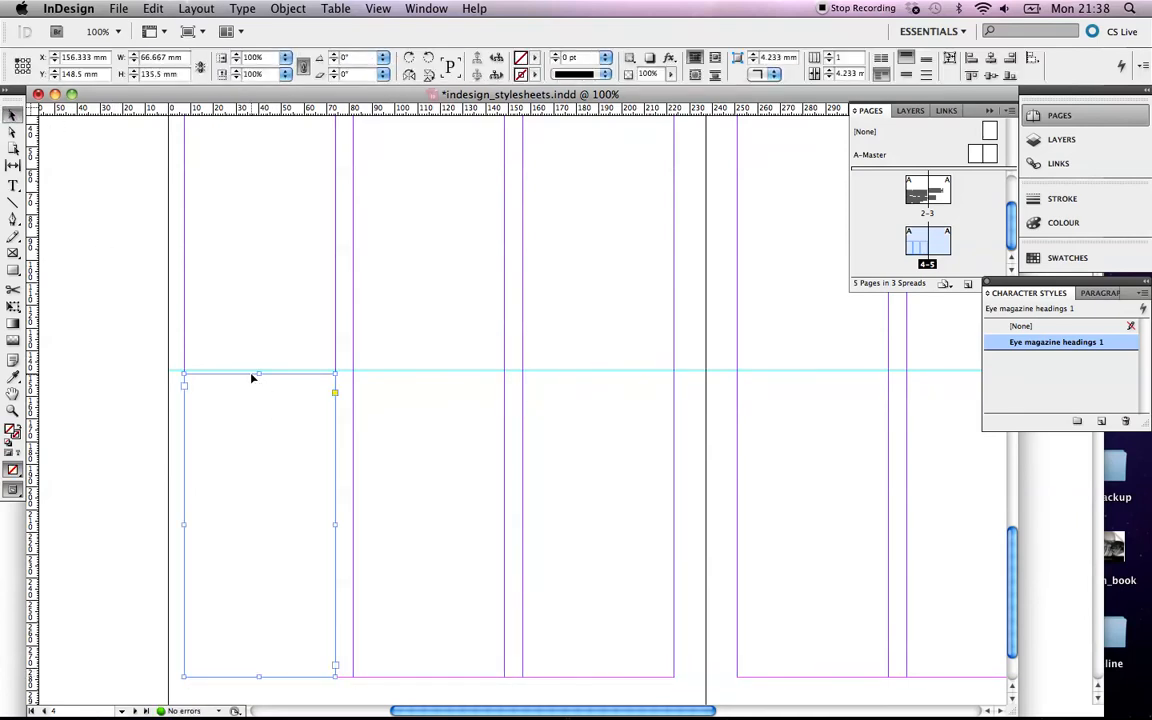
{"action": "left_click_drag", "start_coordinate": [259, 374], "coordinate": [259, 369]}
{"action": "left_click", "coordinate": [242, 9]}
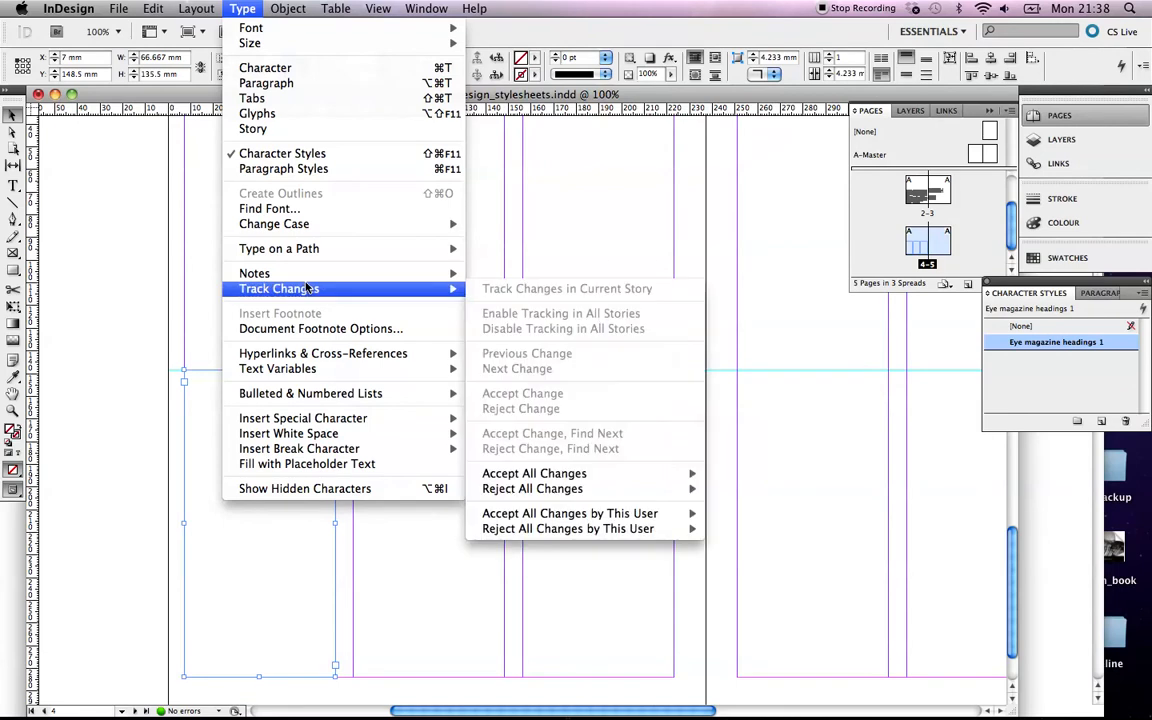
{"action": "mouse_move", "coordinate": [327, 456]}
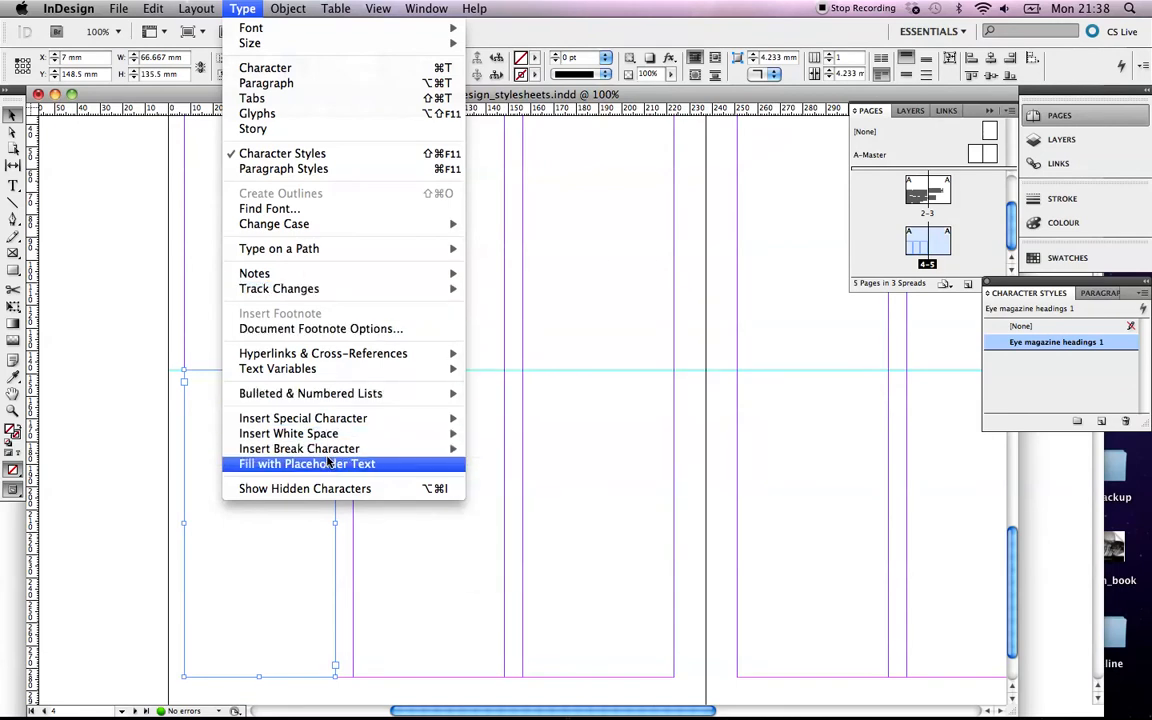
{"action": "left_click", "coordinate": [128, 418]}
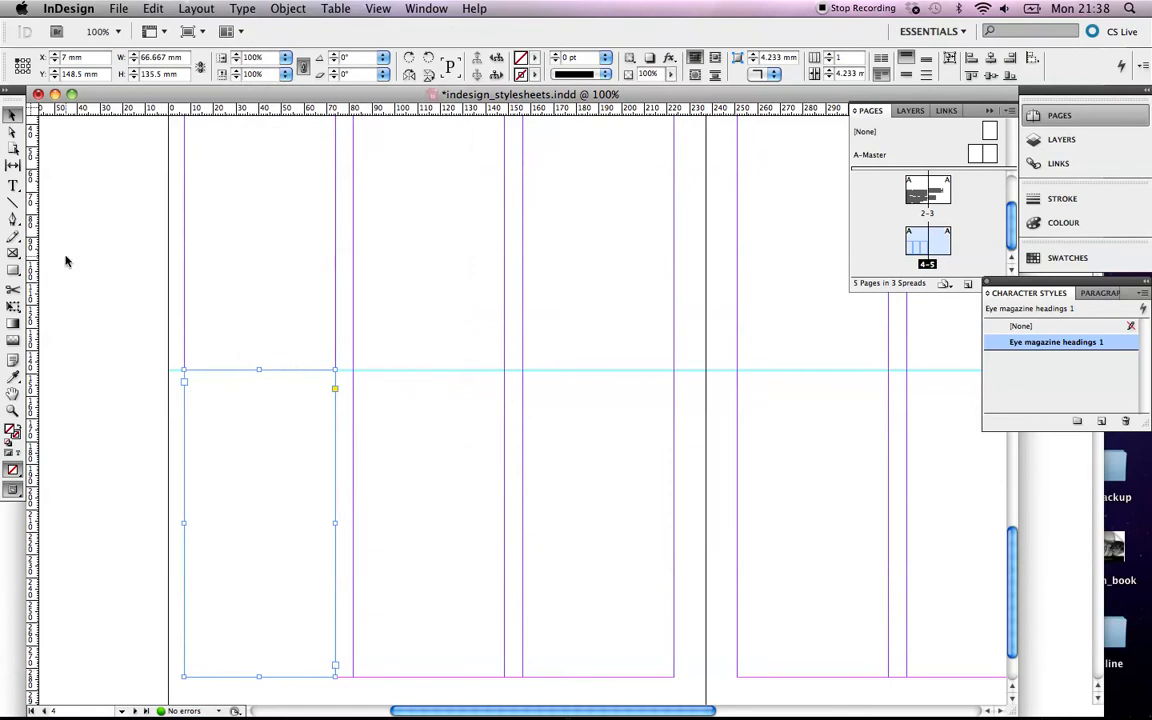
Thread the first column's text frame into the second frame, and the second into the third.
{"action": "left_click", "coordinate": [336, 666]}
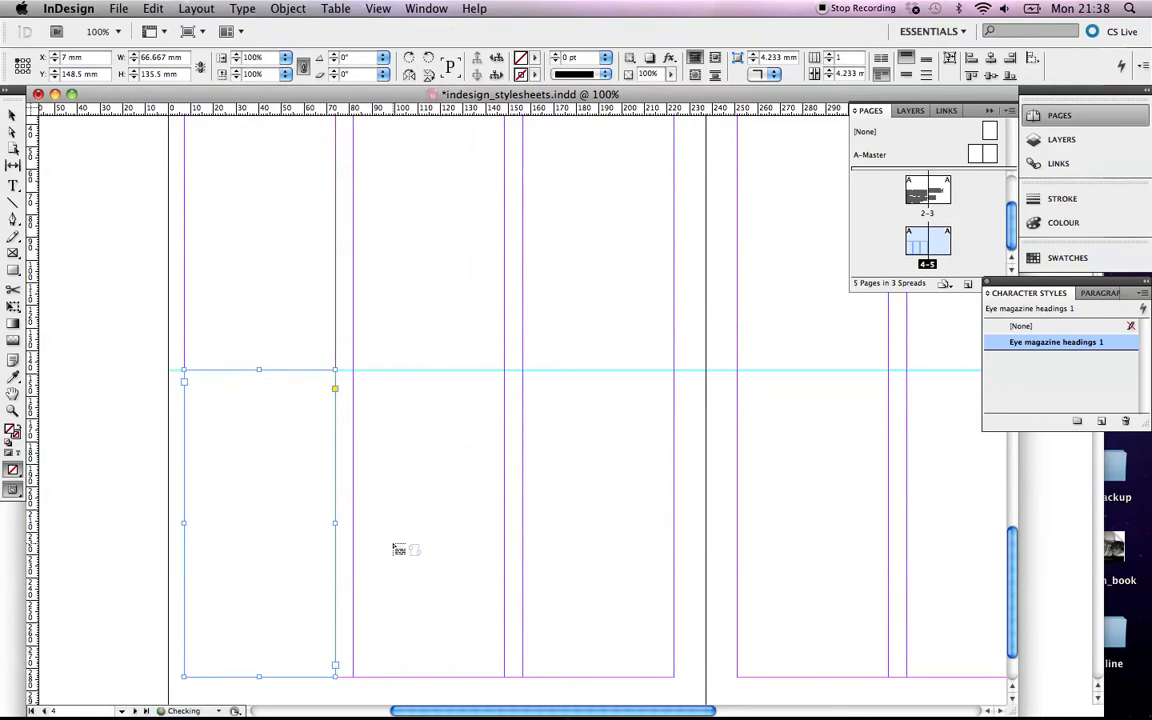
{"action": "left_click", "coordinate": [445, 424]}
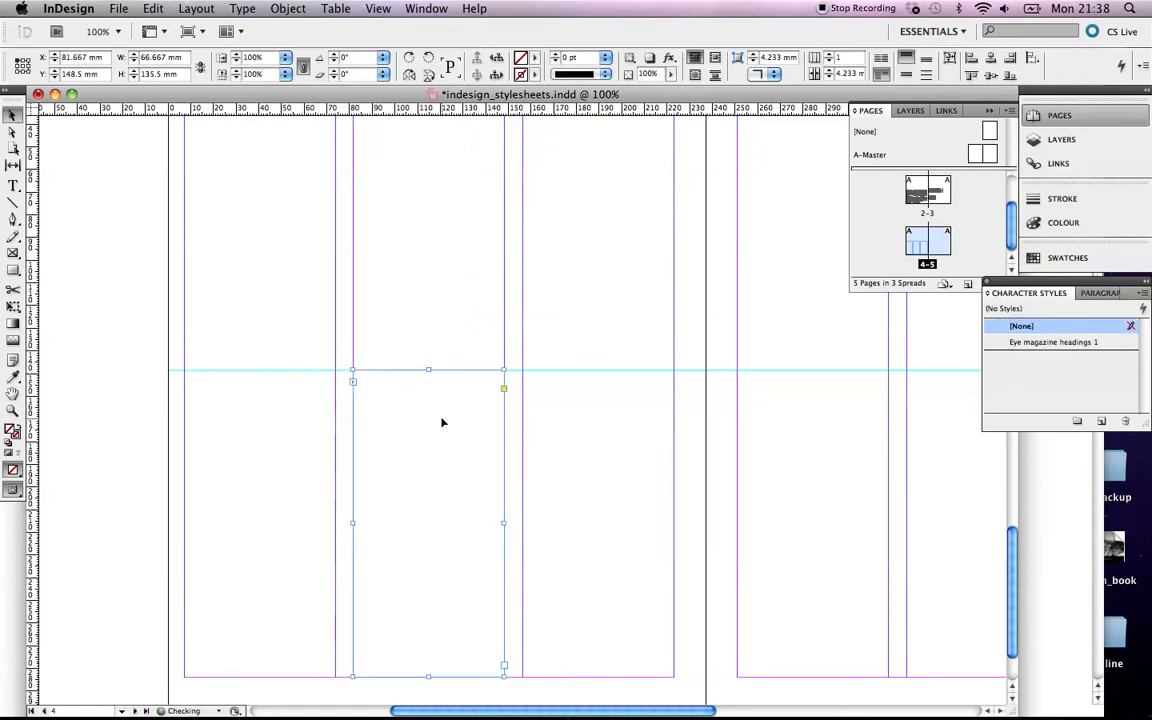
{"action": "left_click", "coordinate": [503, 670]}
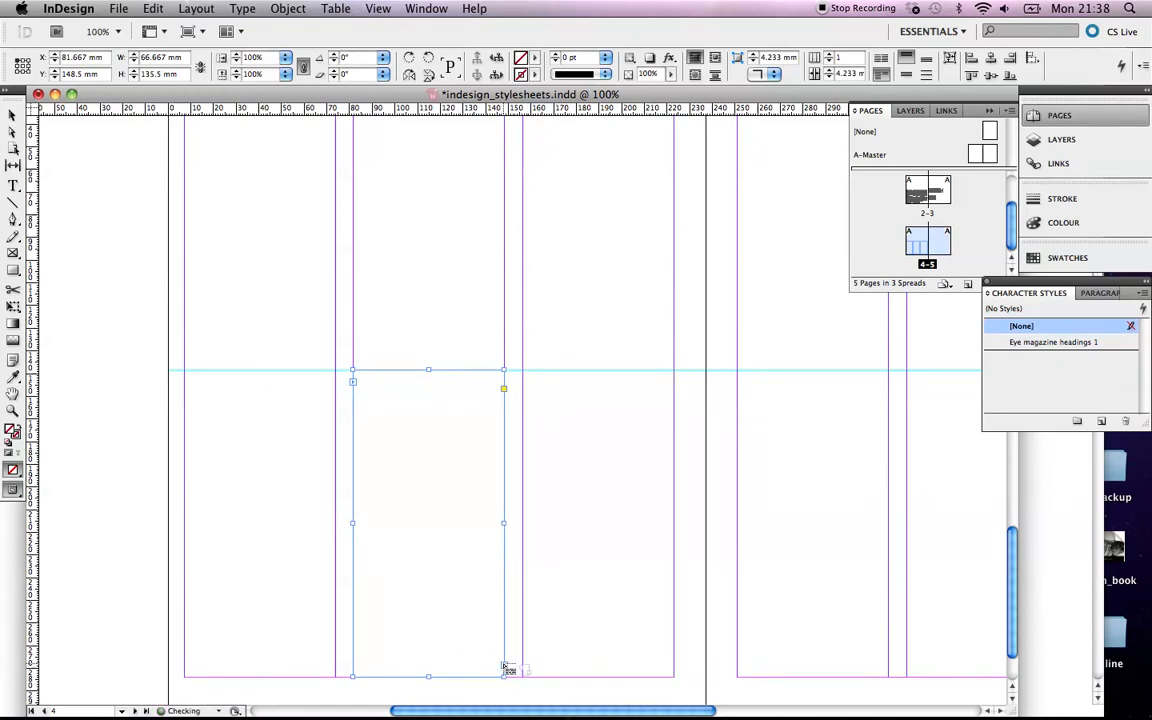
{"action": "left_click", "coordinate": [558, 471]}
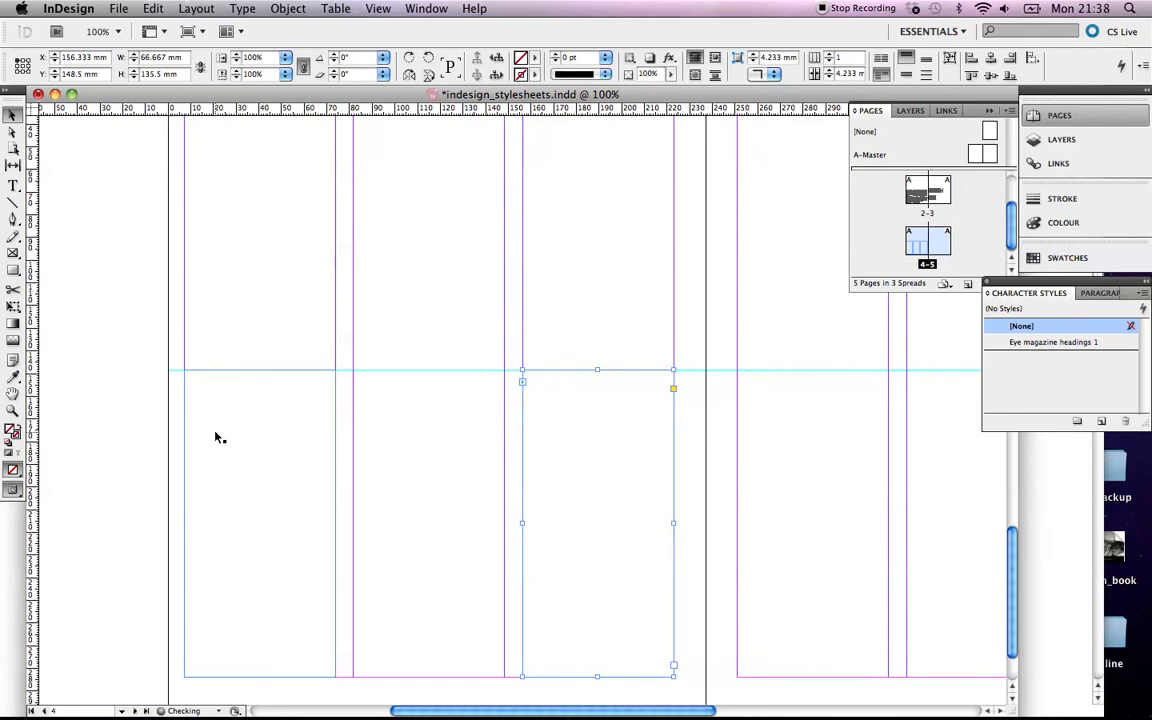
Fill the three threaded text frames on page 4 with placeholder text.
{"action": "left_click", "coordinate": [13, 187]}
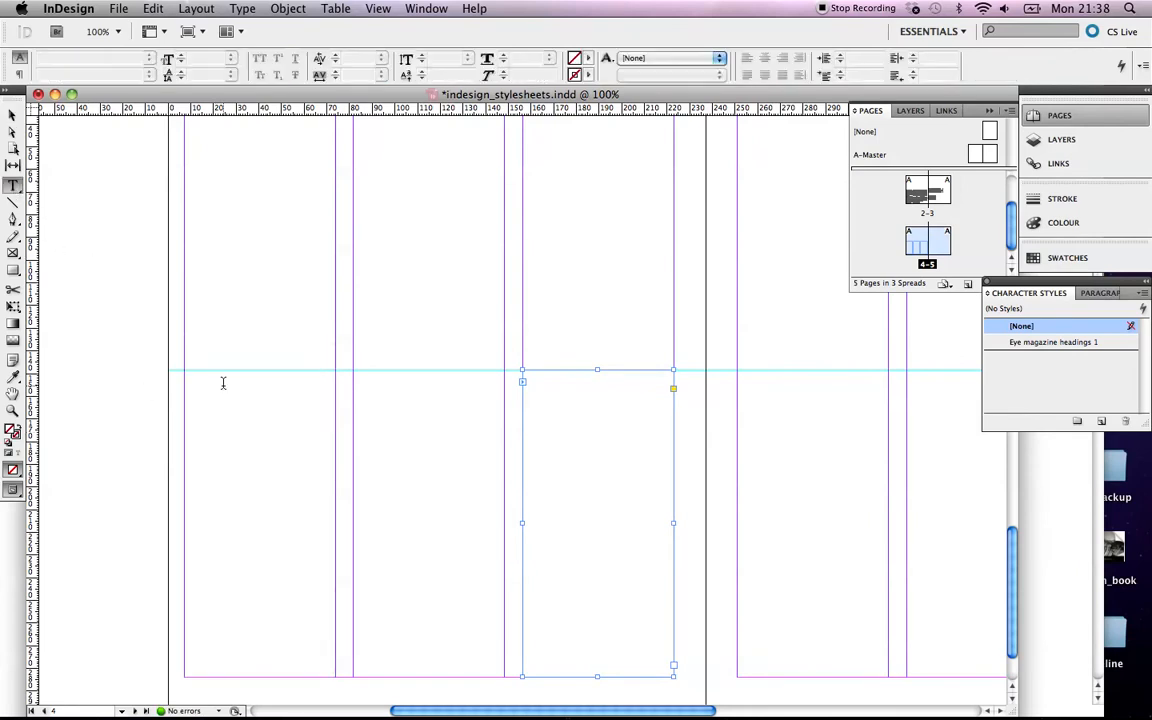
{"action": "left_click", "coordinate": [200, 385]}
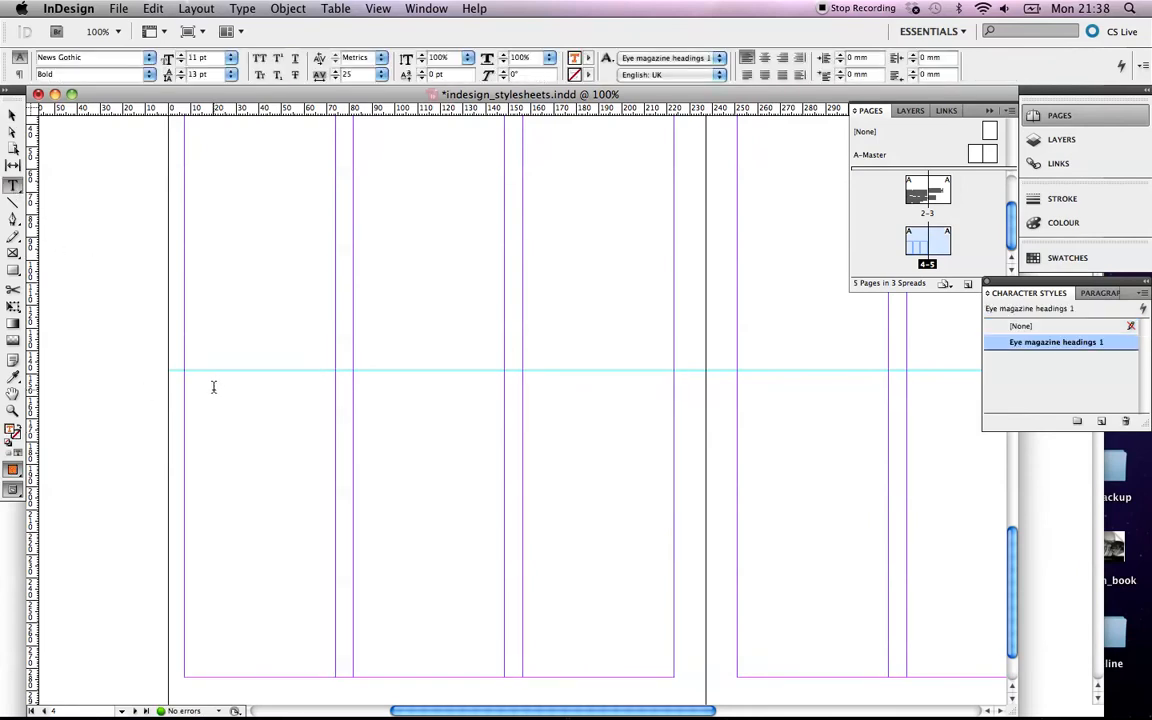
{"action": "left_click", "coordinate": [242, 8]}
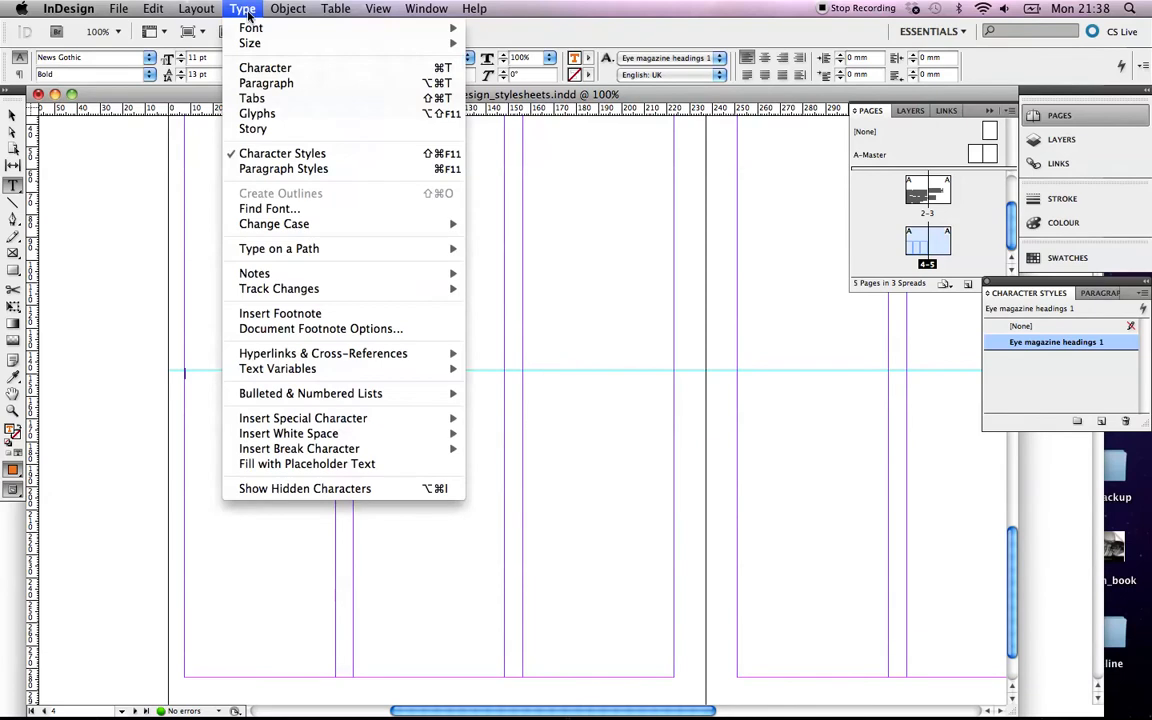
{"action": "left_click", "coordinate": [335, 466]}
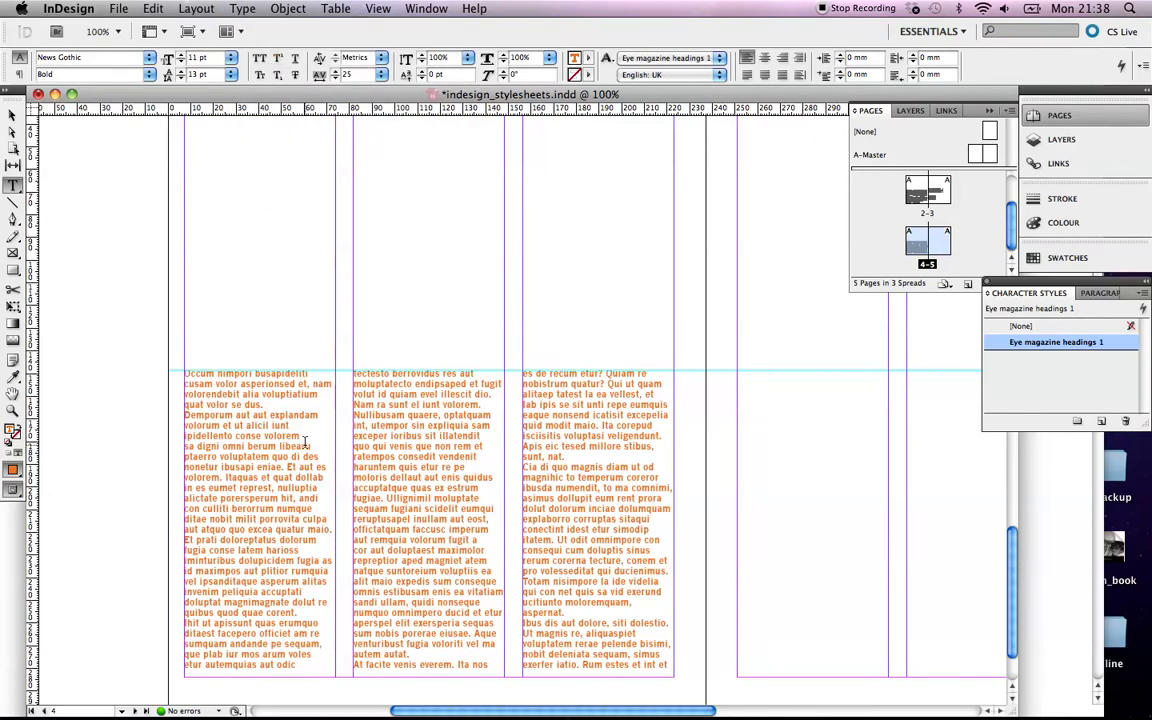
Reset all the placeholder text to the [None] character style and the [Basic Paragraph] paragraph style.
{"action": "triple_click", "coordinate": [282, 437]}
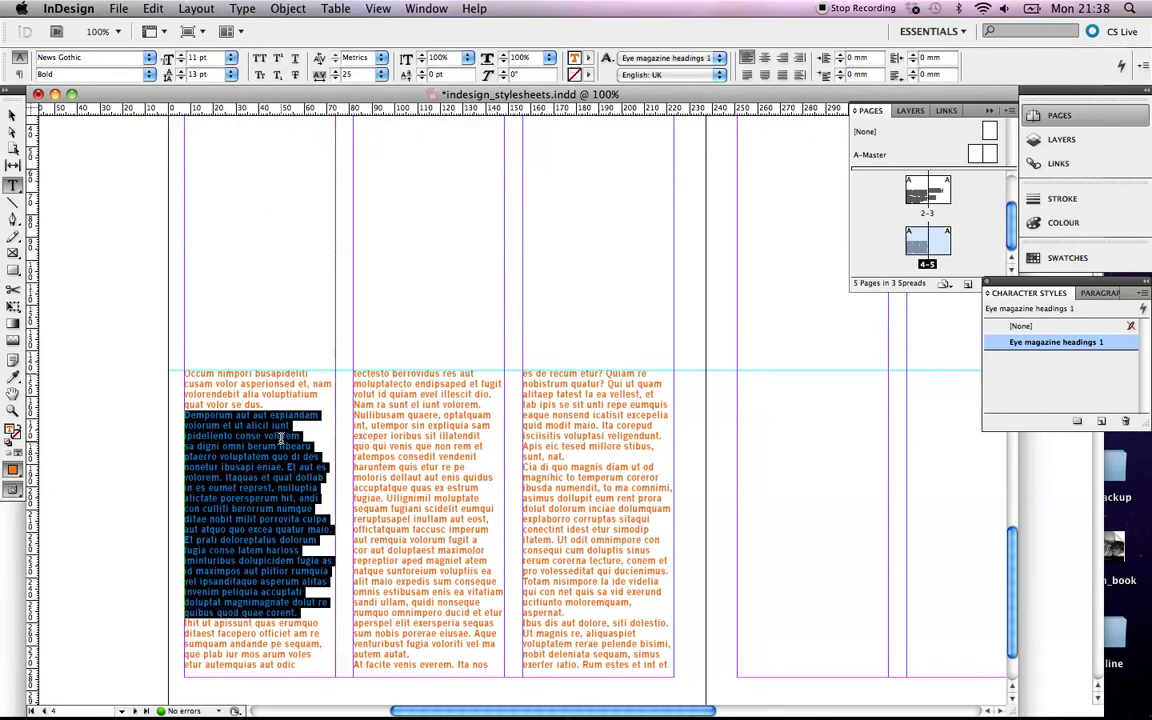
{"action": "key", "text": "super+a"}
{"action": "left_click", "coordinate": [1045, 326]}
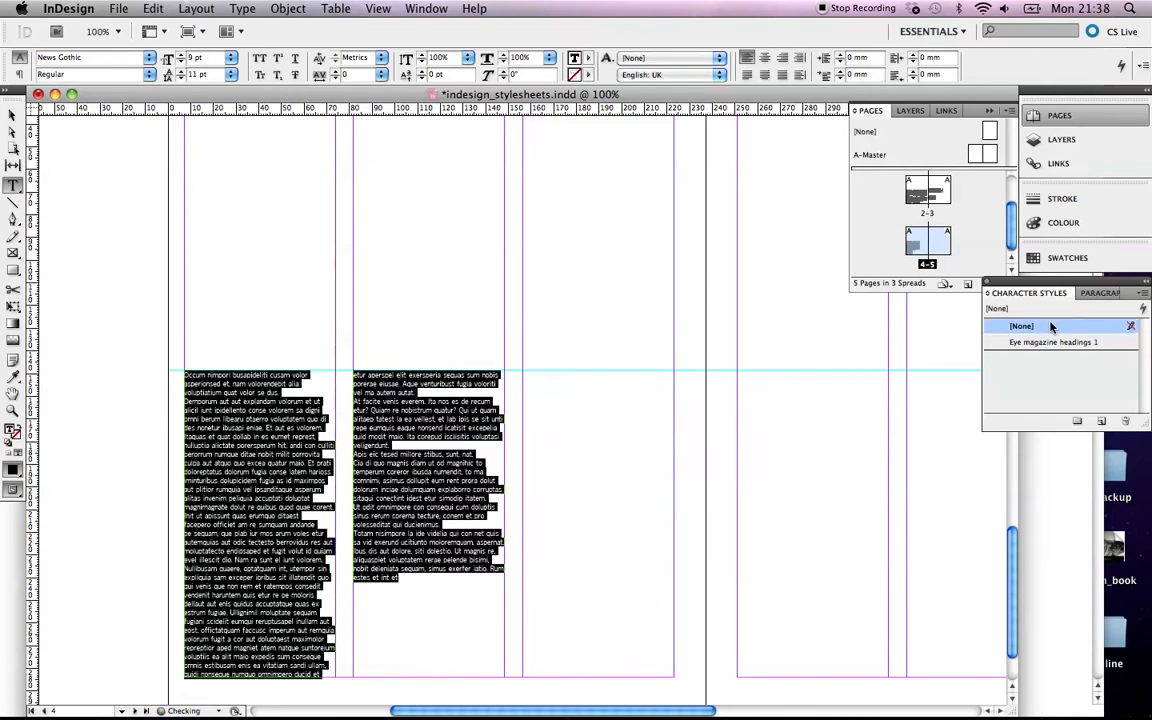
{"action": "left_click", "coordinate": [1097, 294]}
{"action": "left_click", "coordinate": [1040, 326]}
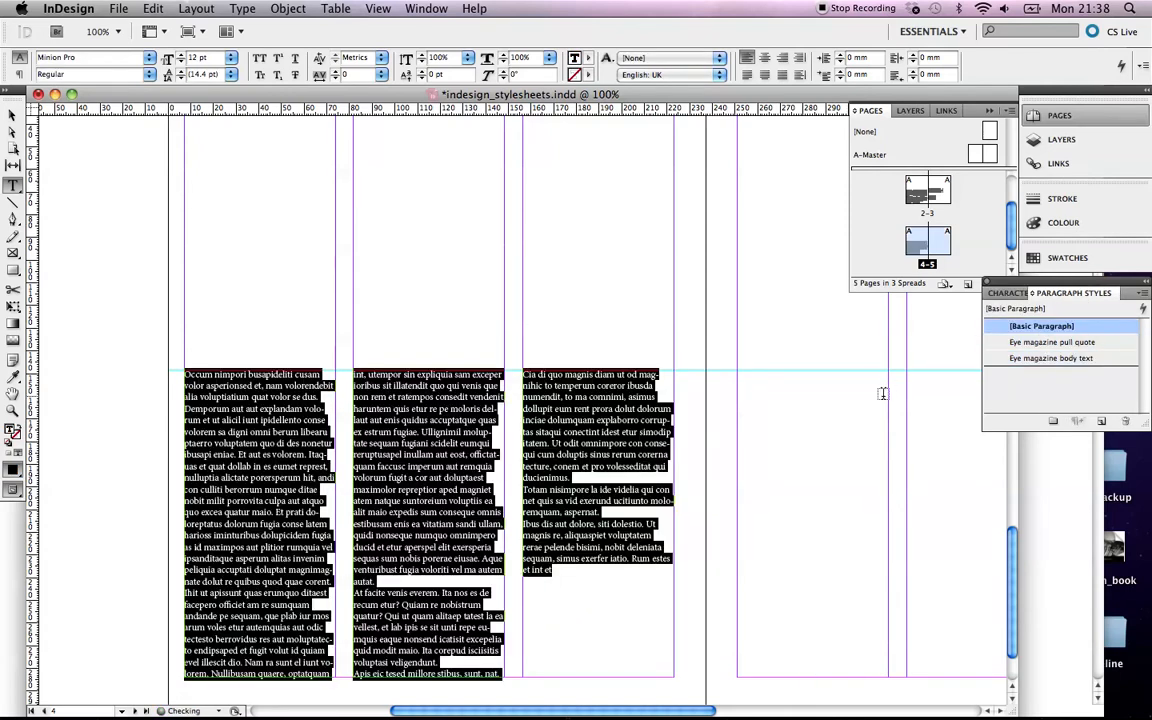
{"action": "left_click", "coordinate": [12, 115]}
{"action": "left_click", "coordinate": [87, 298]}
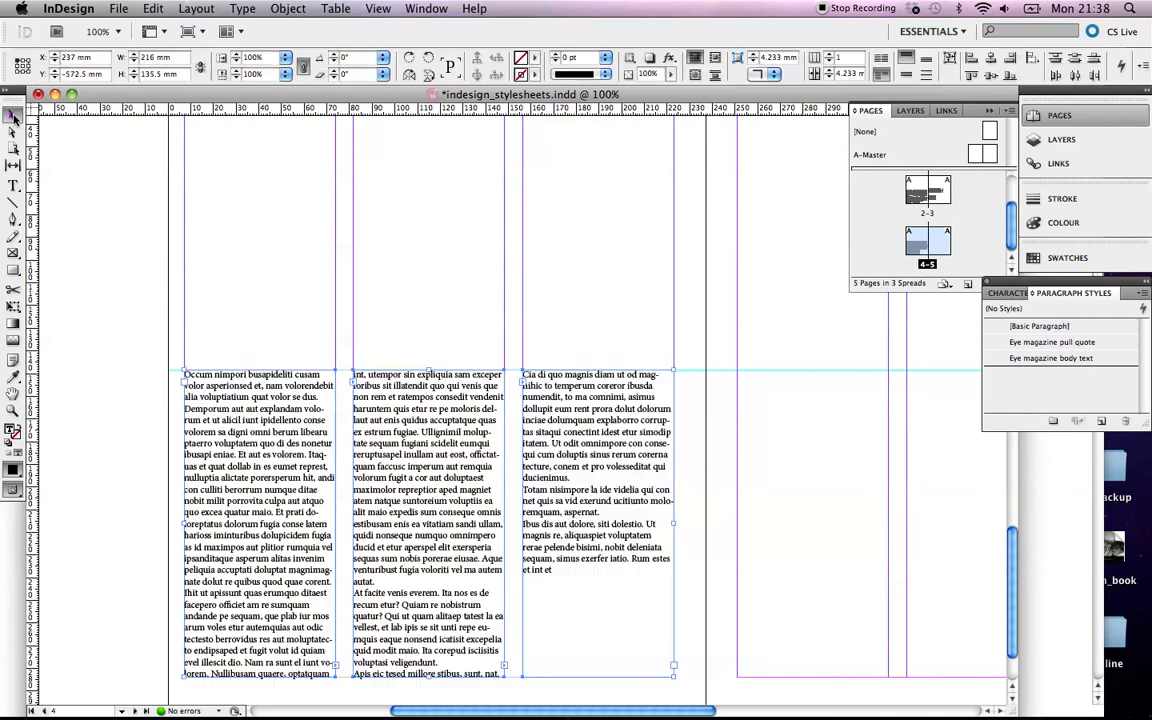
Place the text cursor within the opening paragraph of the first column on page 4.
{"action": "key", "text": "super+equal"}
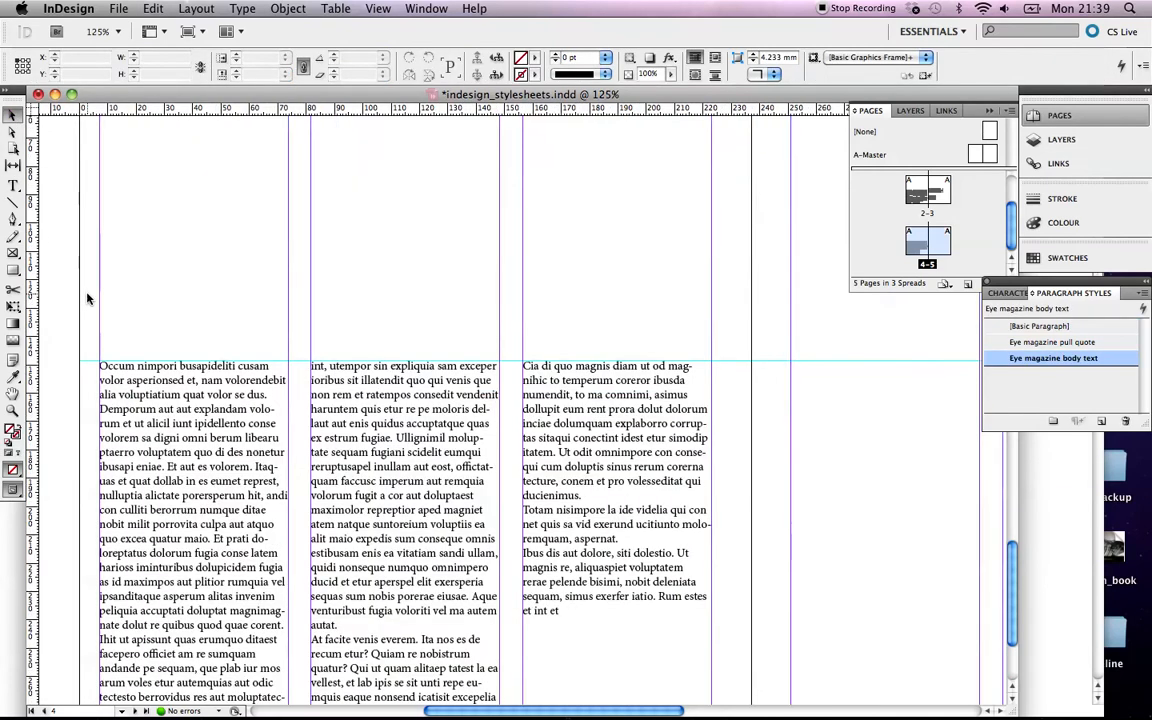
{"action": "scroll", "coordinate": [265, 465], "scroll_direction": "left", "scroll_amount": 2}
{"action": "scroll", "coordinate": [265, 465], "scroll_direction": "down", "scroll_amount": 3}
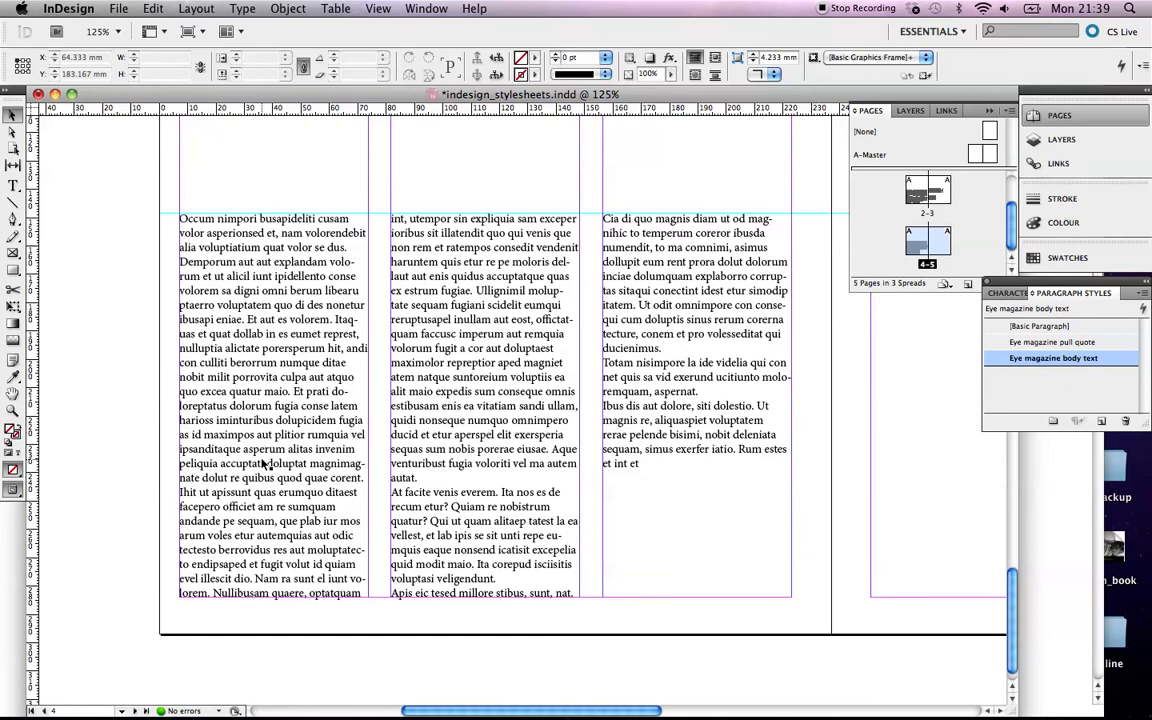
{"action": "left_click", "coordinate": [243, 297]}
{"action": "left_click", "coordinate": [13, 185]}
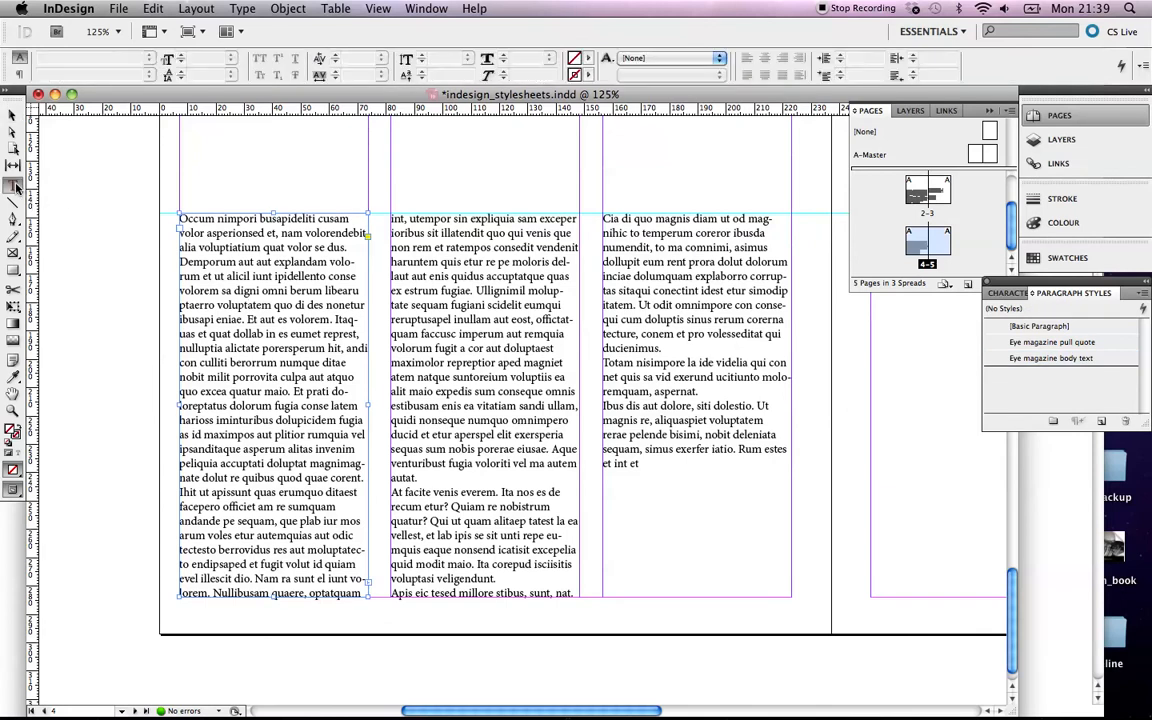
{"action": "left_click", "coordinate": [205, 241]}
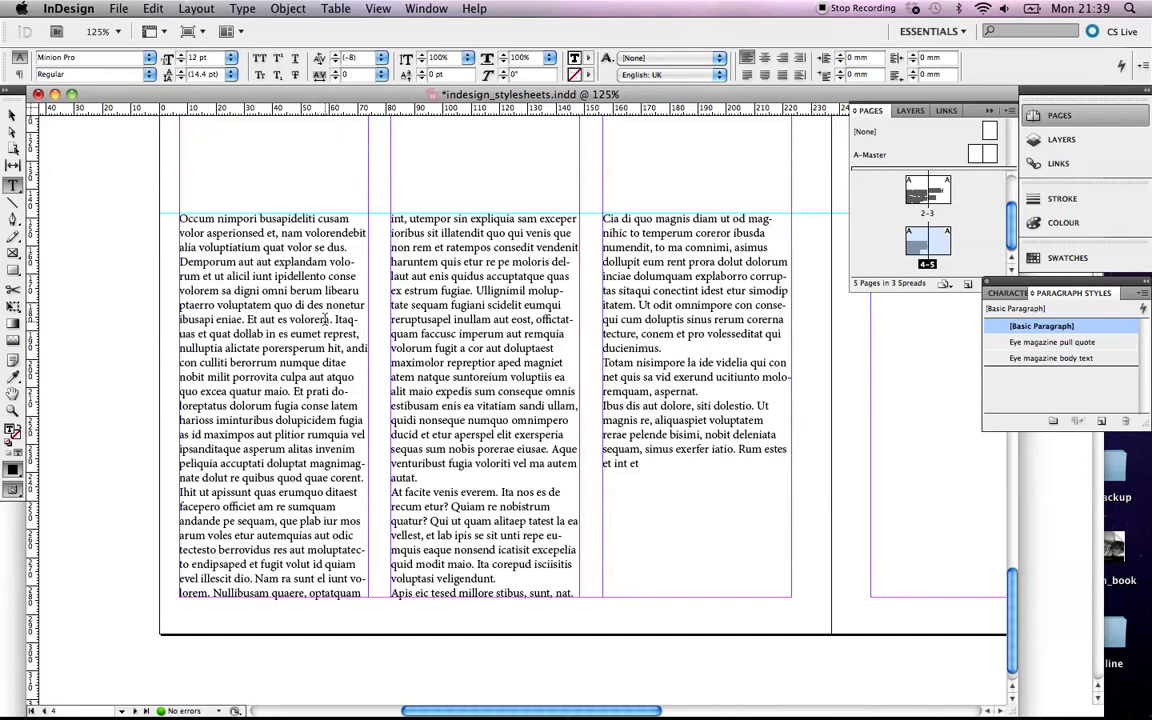
Close and reopen the paragraph styles list, and position it beneath the page thumbnails.
{"action": "left_click", "coordinate": [988, 287]}
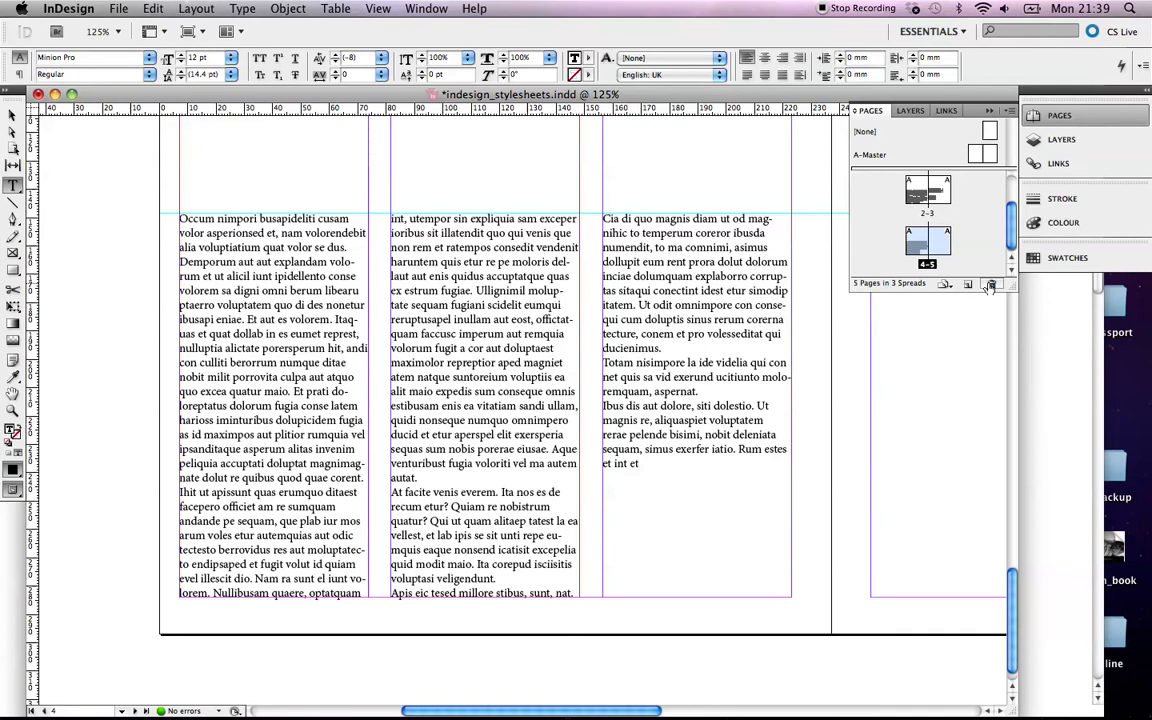
{"action": "left_click", "coordinate": [426, 10]}
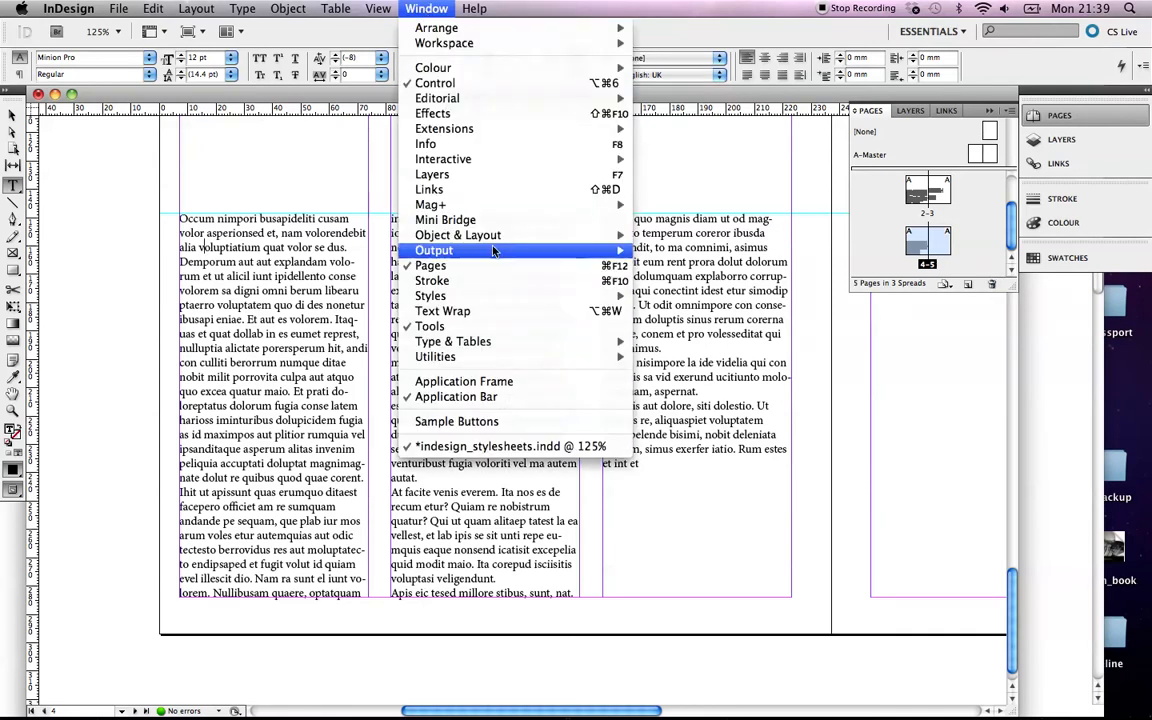
{"action": "mouse_move", "coordinate": [492, 298]}
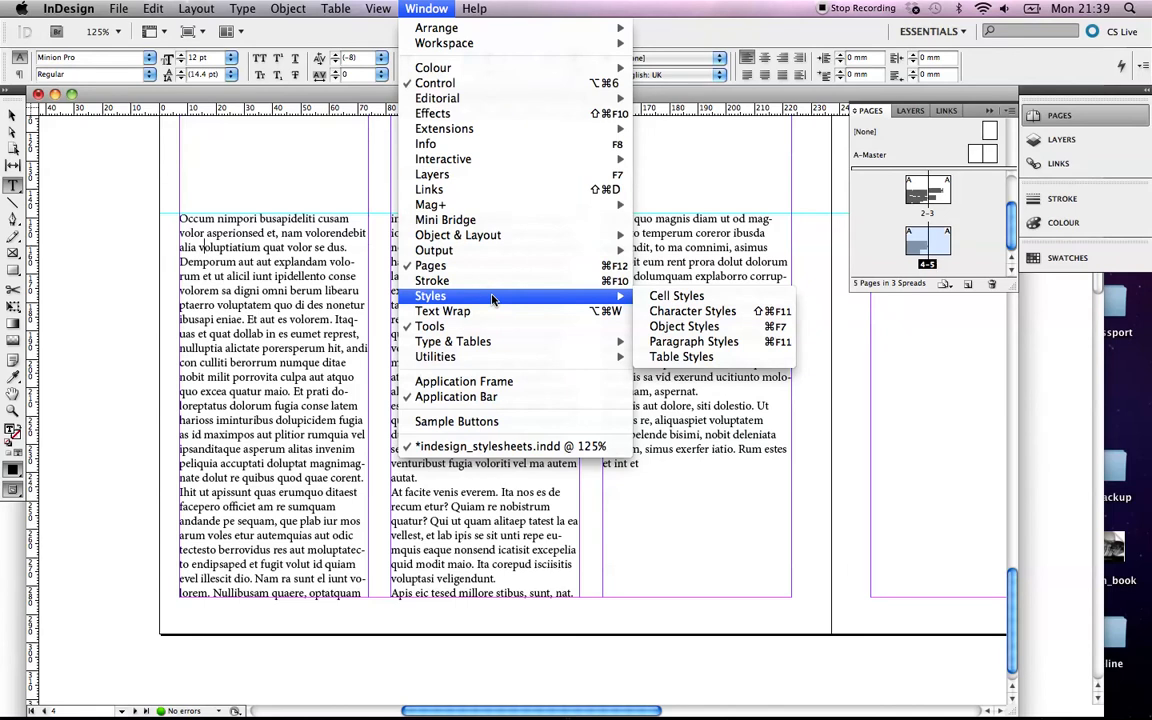
{"action": "left_click", "coordinate": [674, 342]}
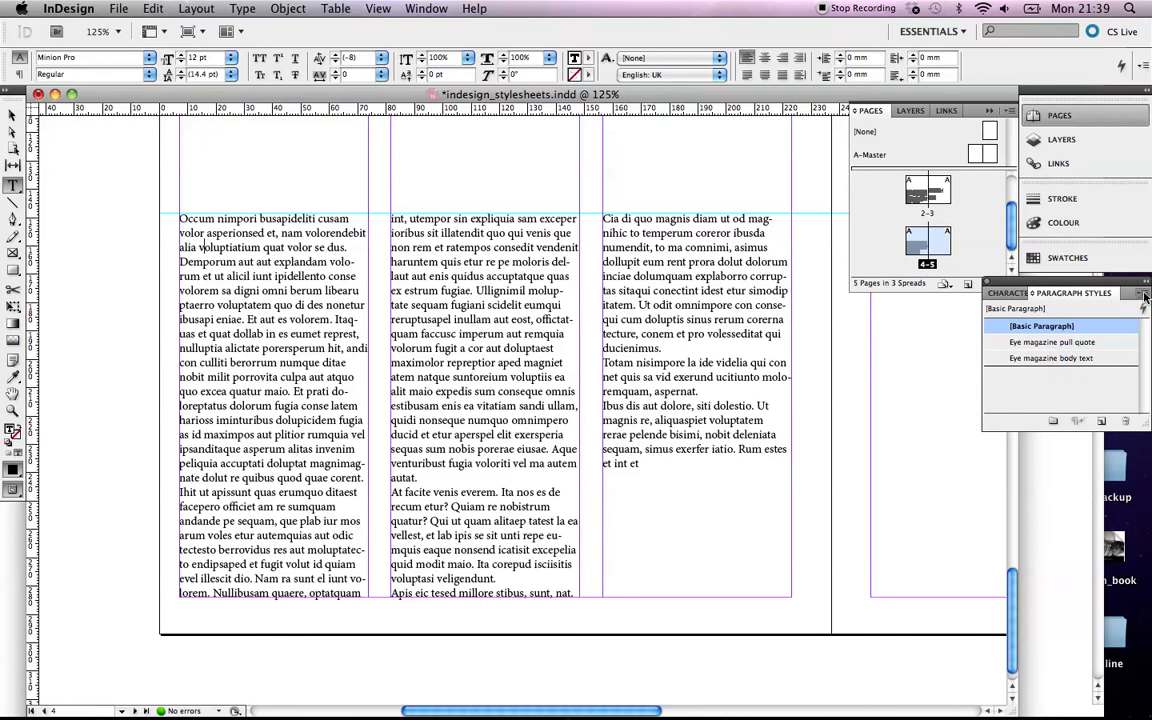
{"action": "left_click_drag", "start_coordinate": [1050, 293], "coordinate": [918, 336]}
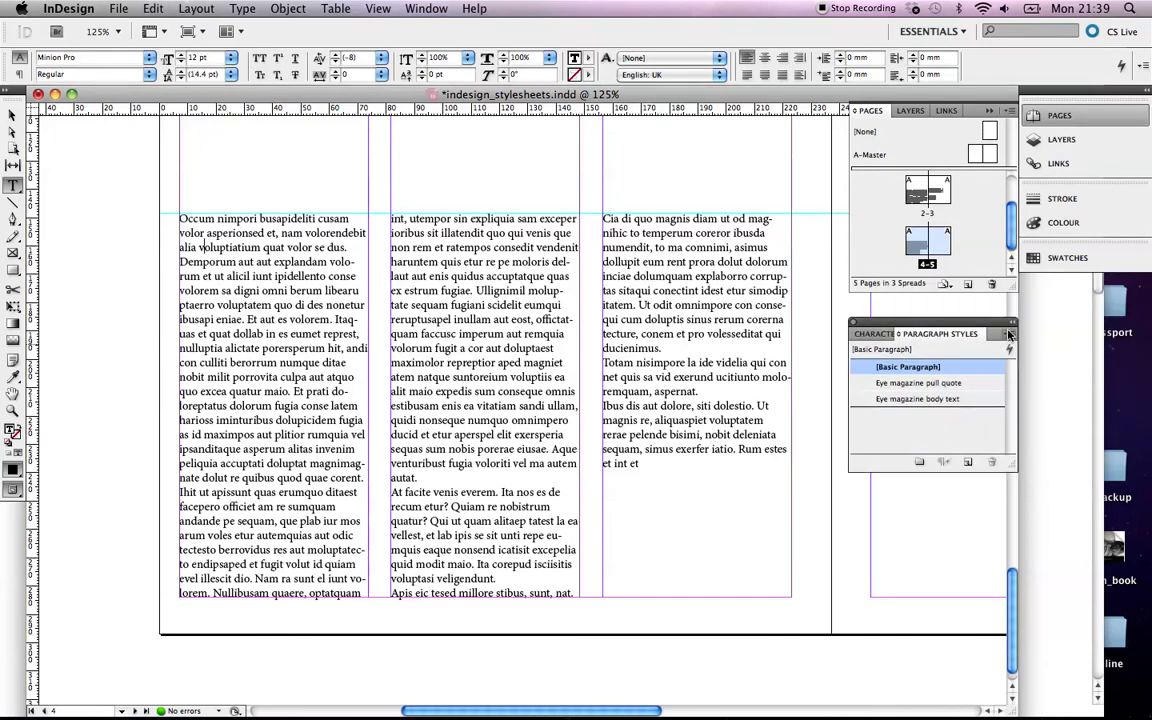
Start a new paragraph style and name it "Eye magazine body type 2".
{"action": "left_click", "coordinate": [1010, 335]}
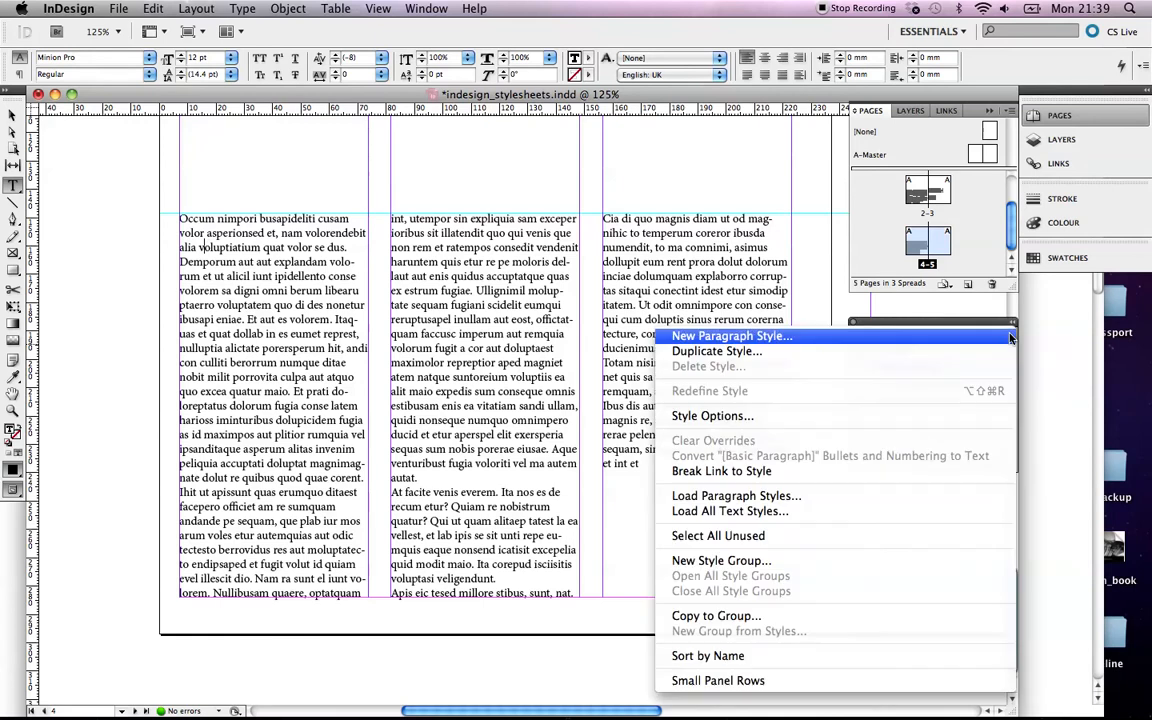
{"action": "left_click", "coordinate": [916, 338]}
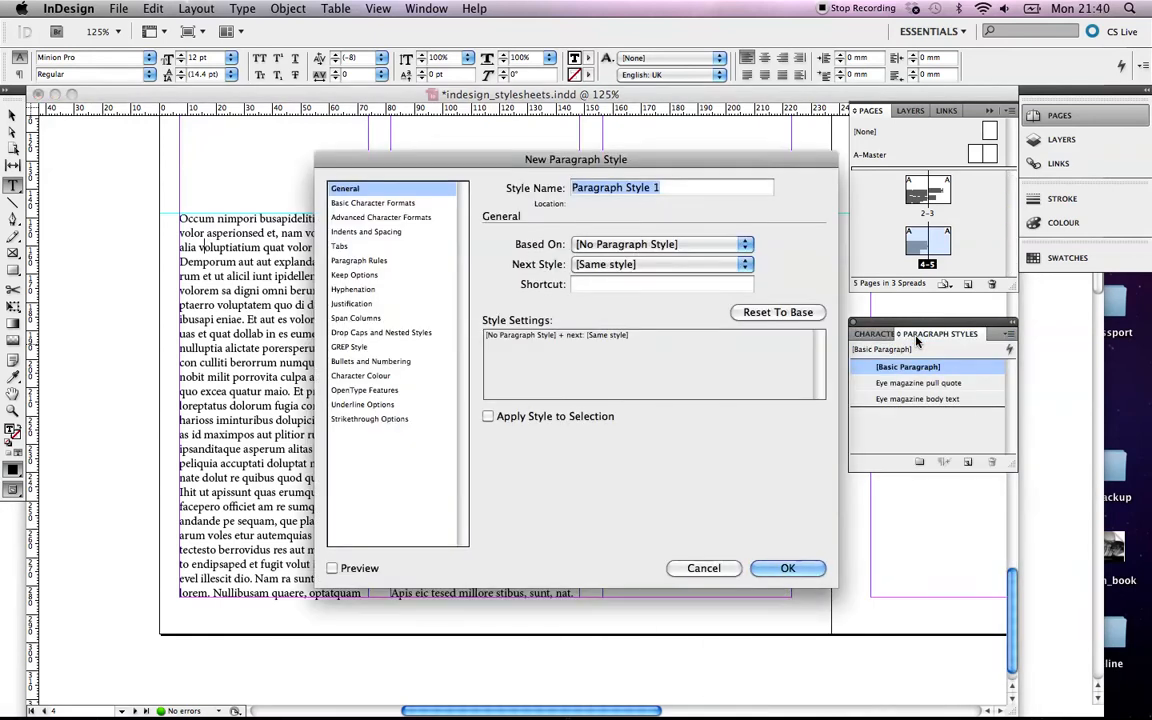
{"action": "type", "text": "Eye ma"}
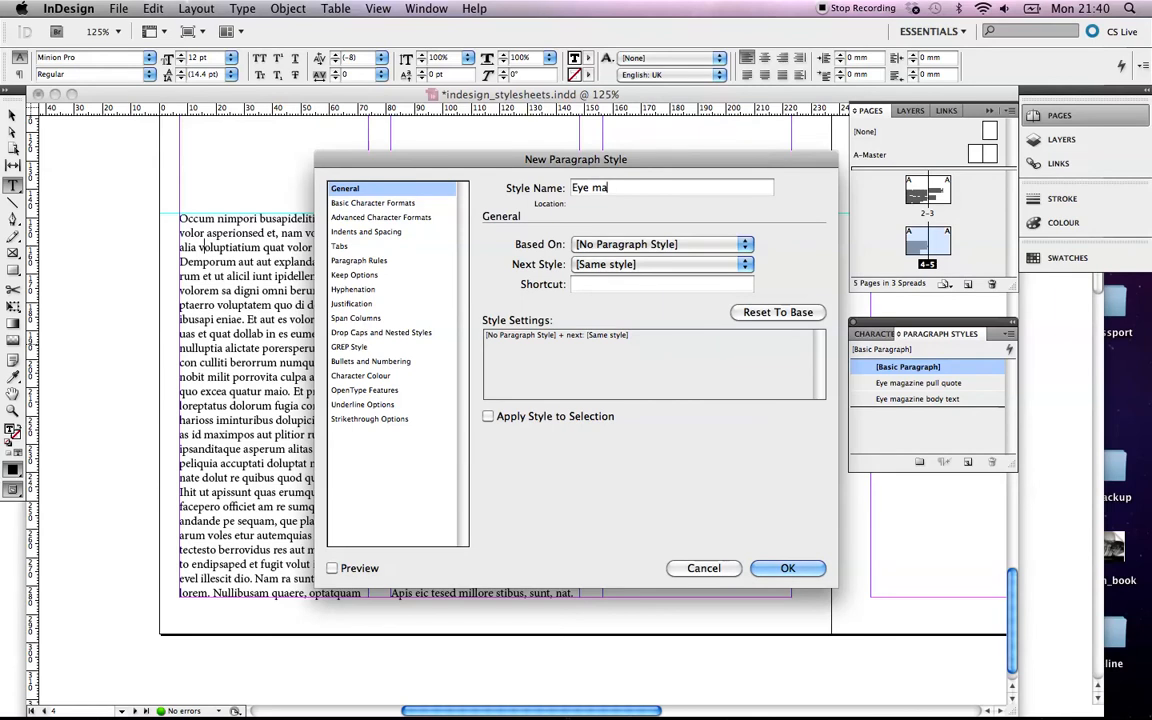
{"action": "type", "text": "gazine body type 2"}
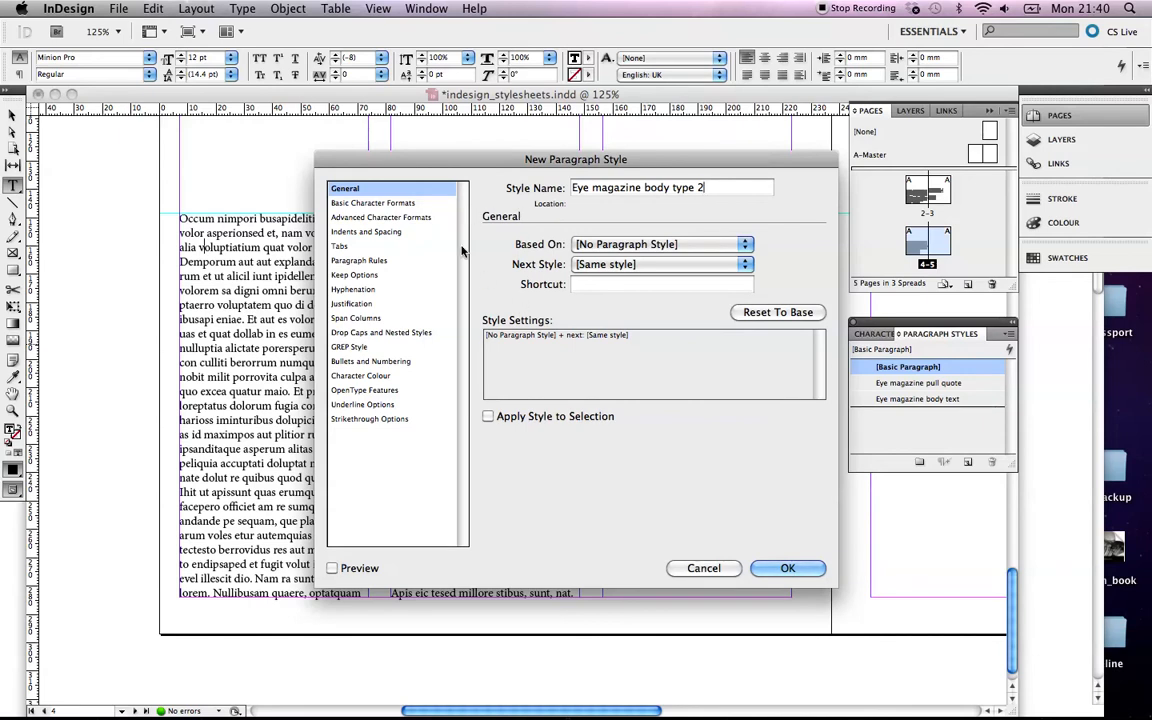
Set the new style's basic character formats to News Gothic Regular, 9 pt size with 11 pt leading.
{"action": "left_click", "coordinate": [388, 205]}
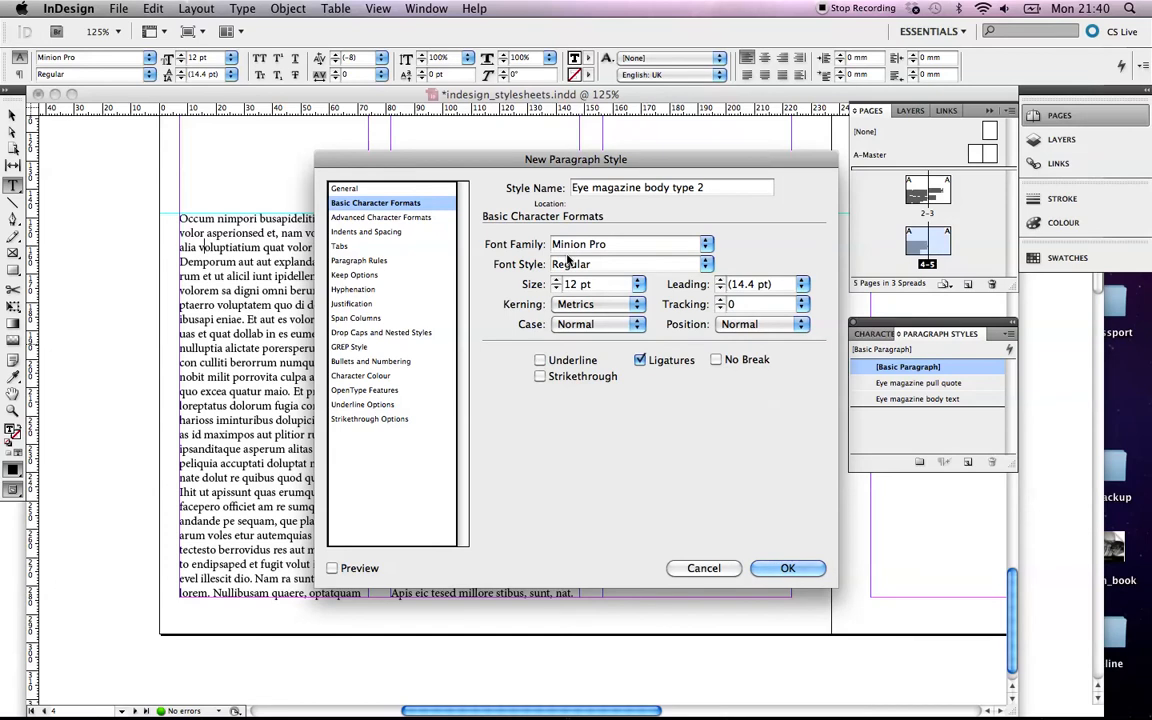
{"action": "left_click", "coordinate": [707, 245]}
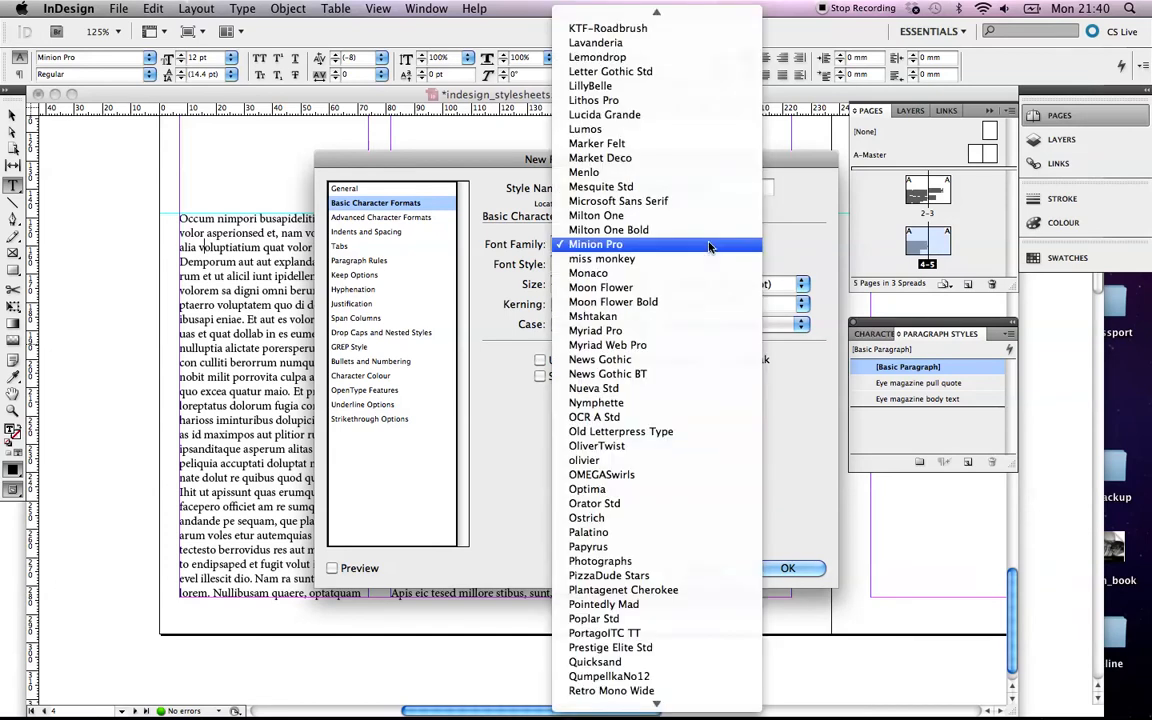
{"action": "left_click", "coordinate": [626, 359]}
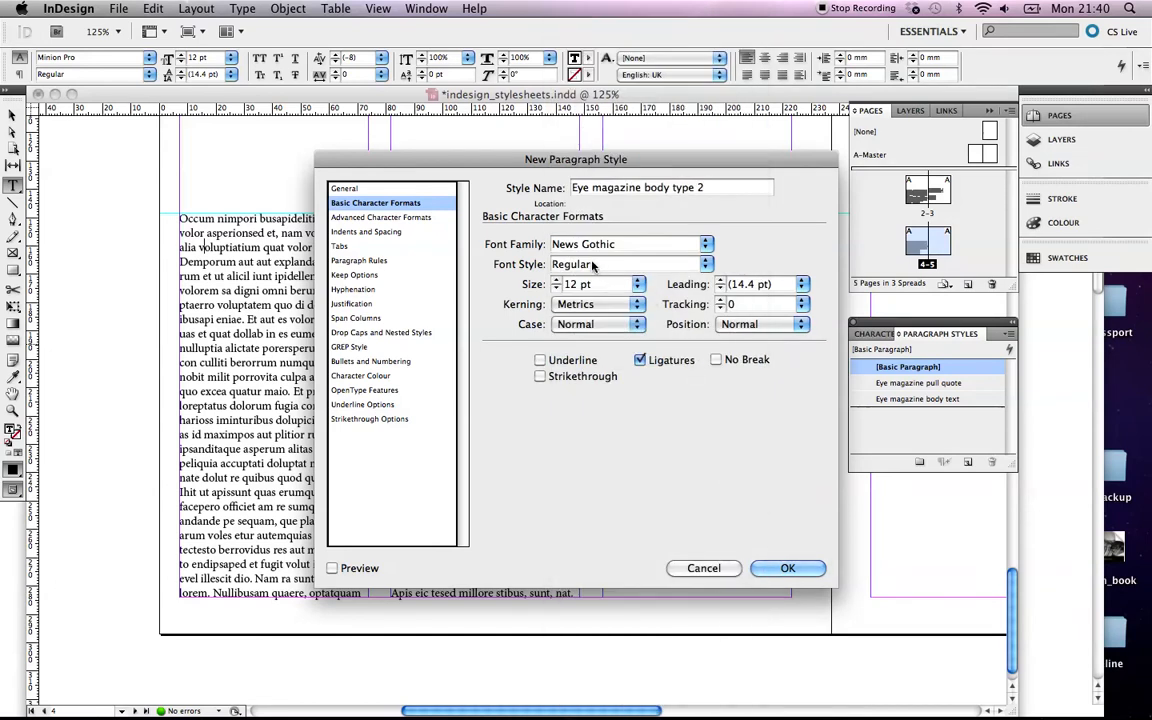
{"action": "key", "text": "Tab"}
{"action": "type", "text": "9"}
{"action": "key", "text": "Tab"}
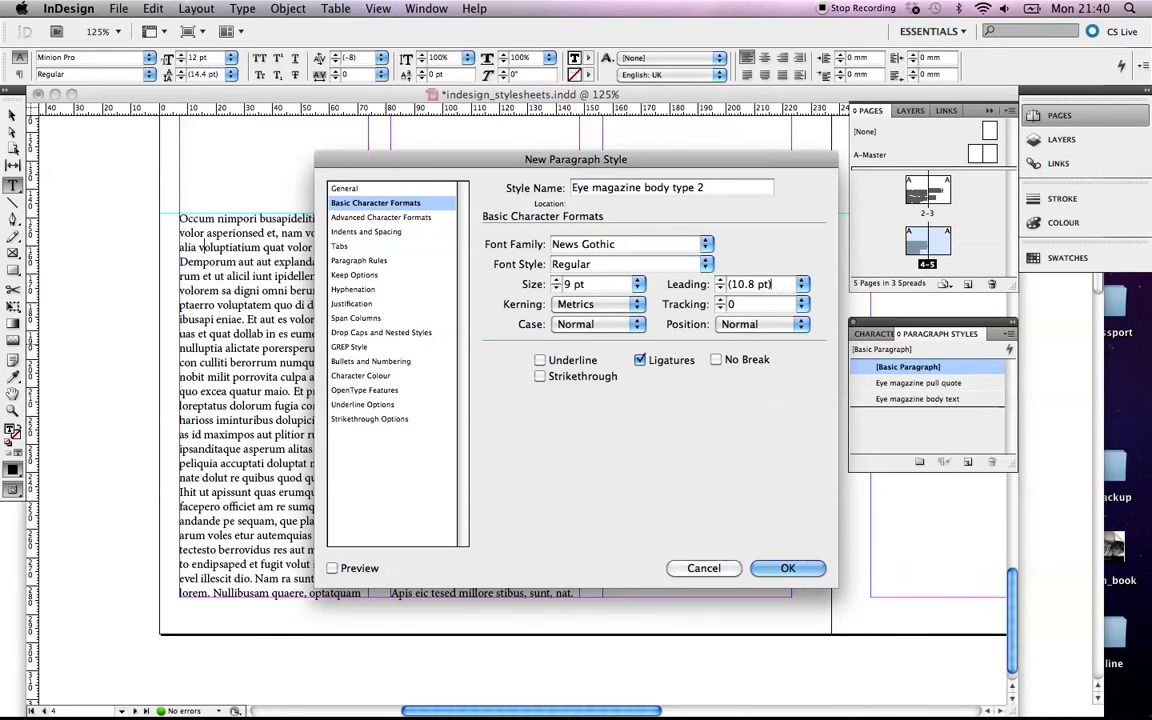
{"action": "type", "text": "11"}
{"action": "key", "text": "Tab"}
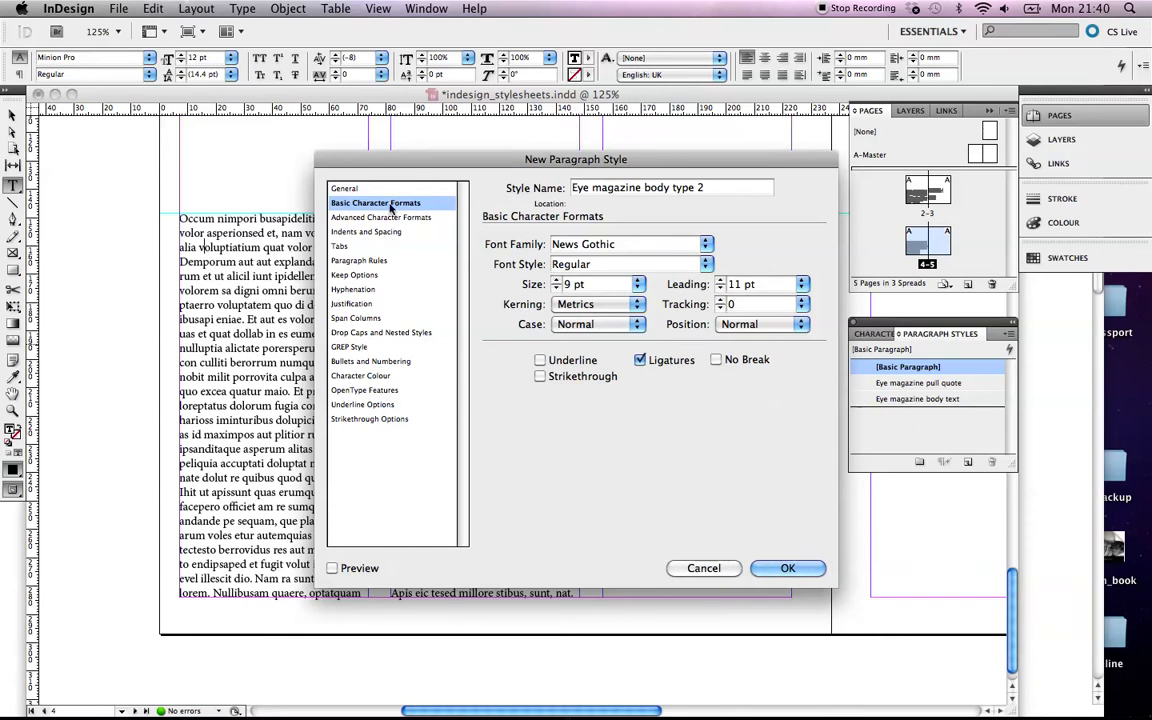
Turn off hyphenation for the new paragraph style.
{"action": "left_click", "coordinate": [360, 289]}
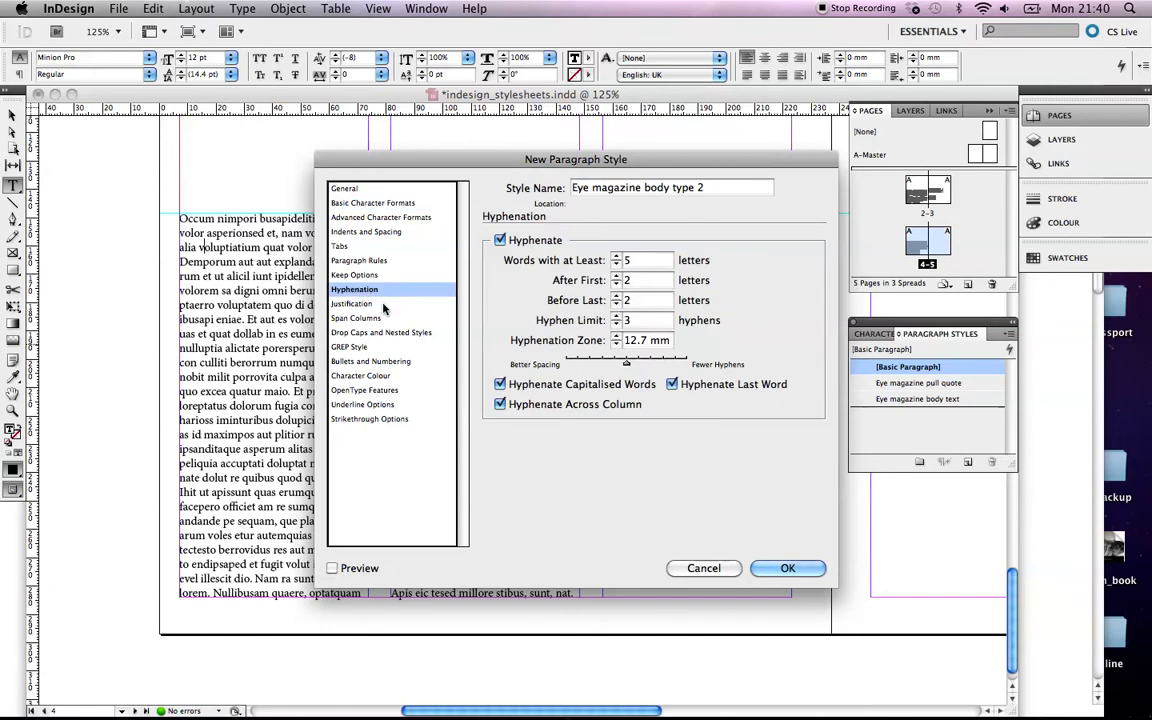
{"action": "left_click", "coordinate": [500, 241]}
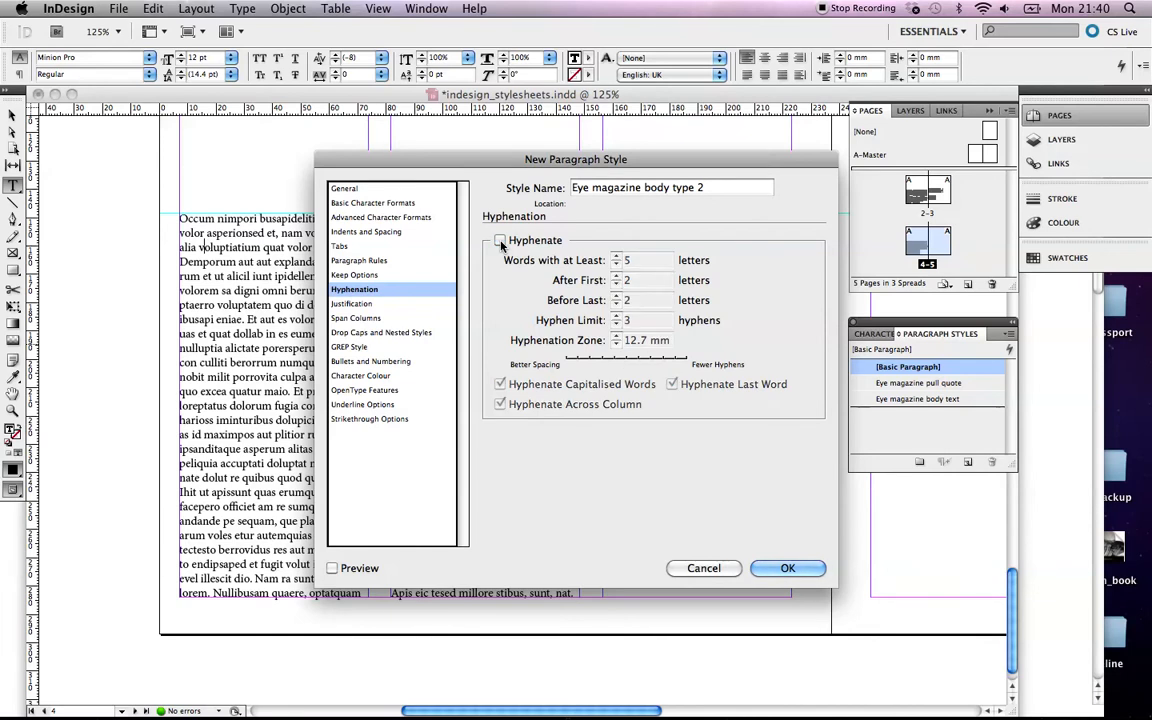
{"action": "left_click", "coordinate": [500, 241]}
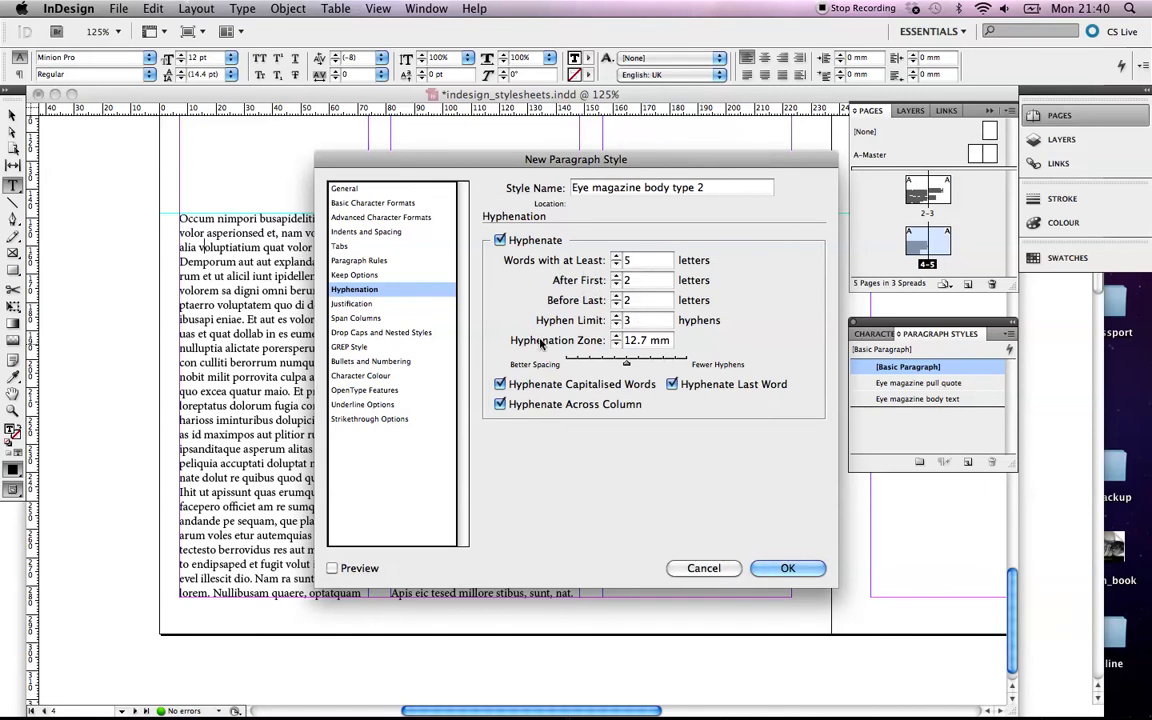
{"action": "left_click", "coordinate": [500, 241]}
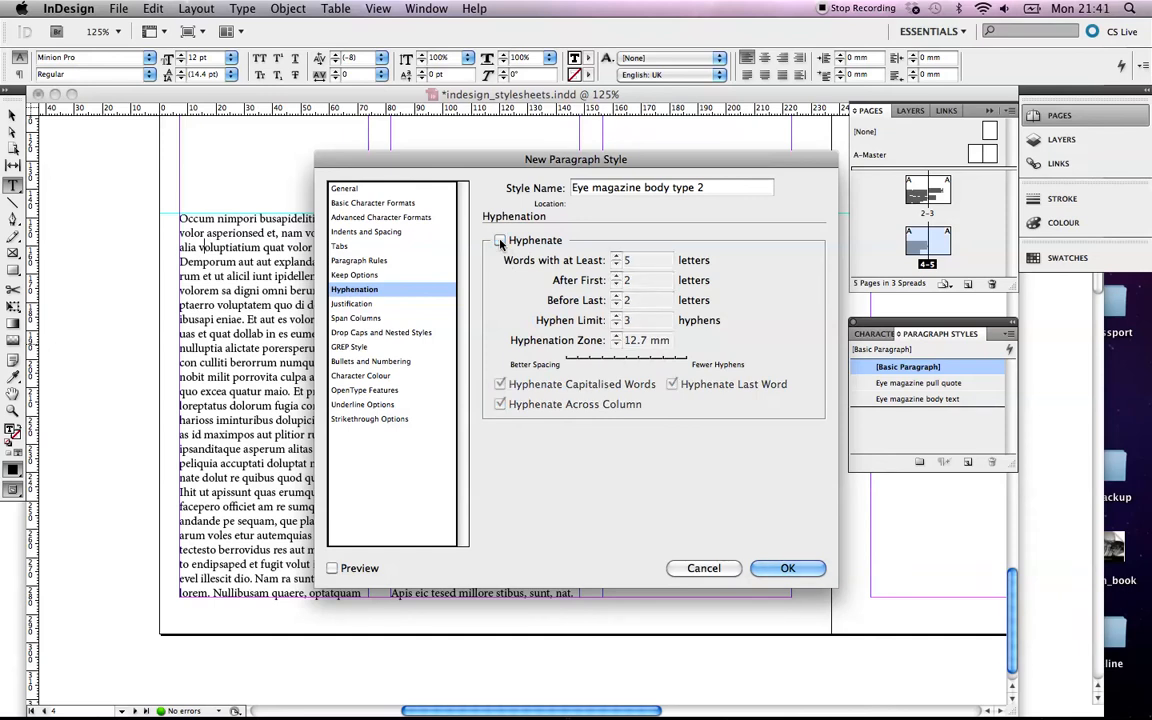
Review the style's character colour, strikethrough, underline, hyphenation and advanced character settings, and save the new paragraph style.
{"action": "left_click", "coordinate": [385, 376]}
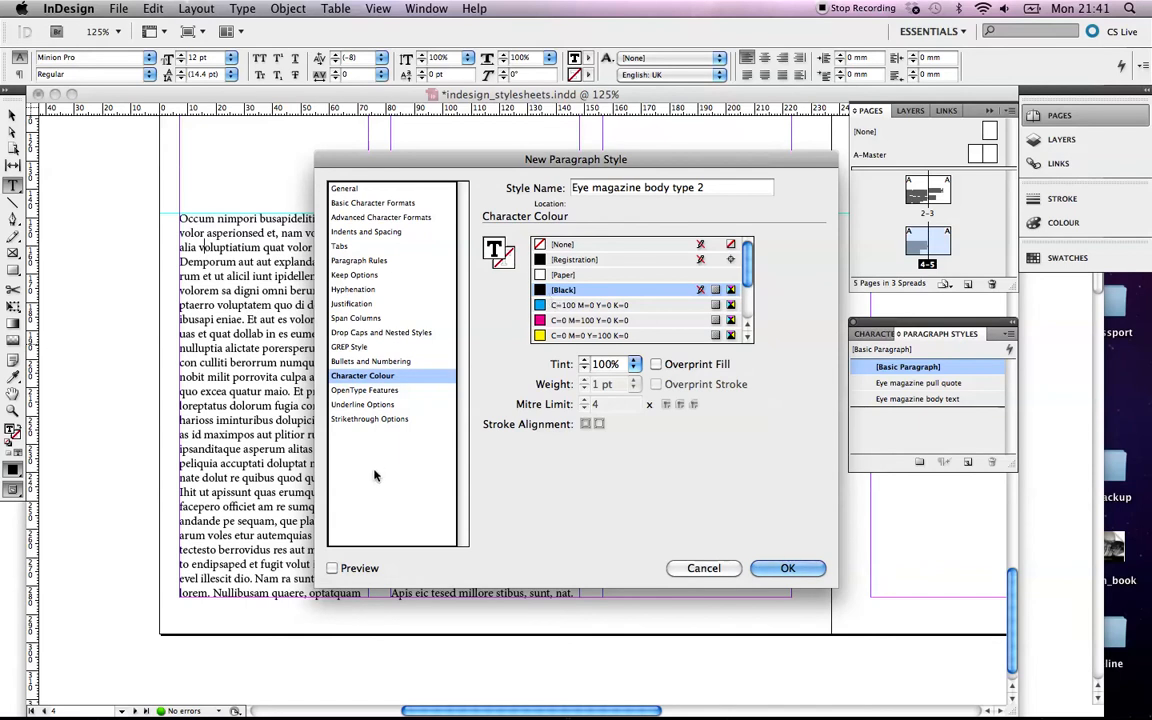
{"action": "left_click", "coordinate": [366, 420]}
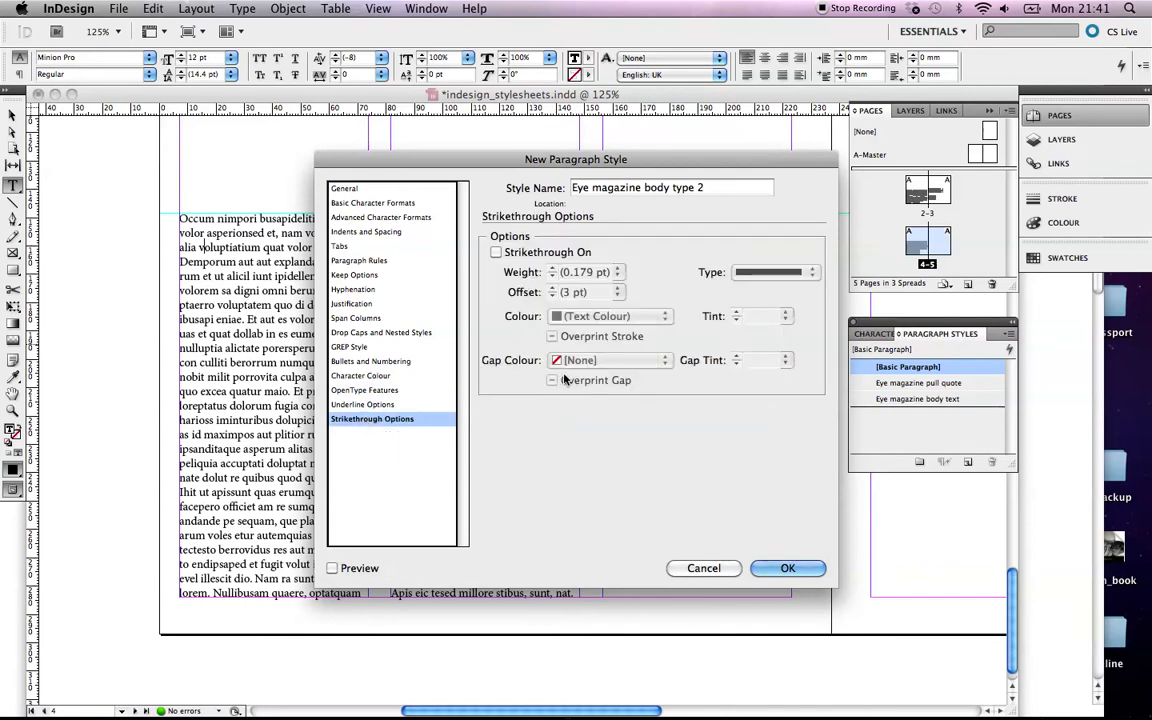
{"action": "left_click", "coordinate": [409, 405]}
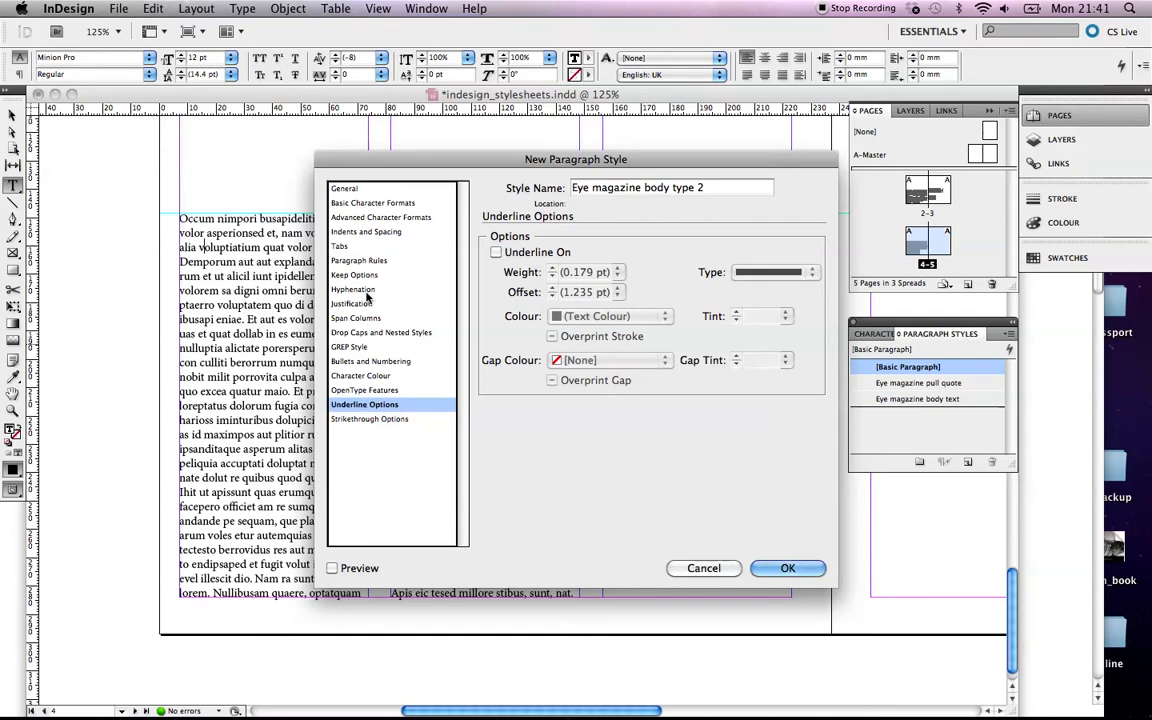
{"action": "left_click", "coordinate": [366, 289]}
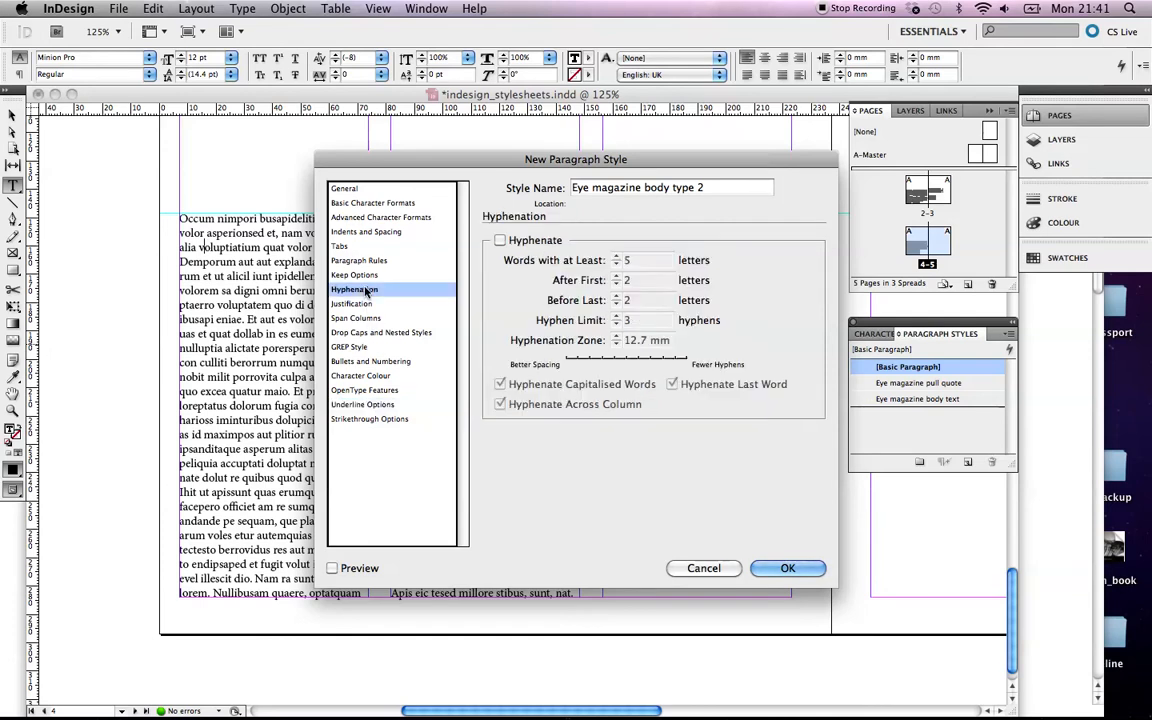
{"action": "left_click", "coordinate": [378, 217]}
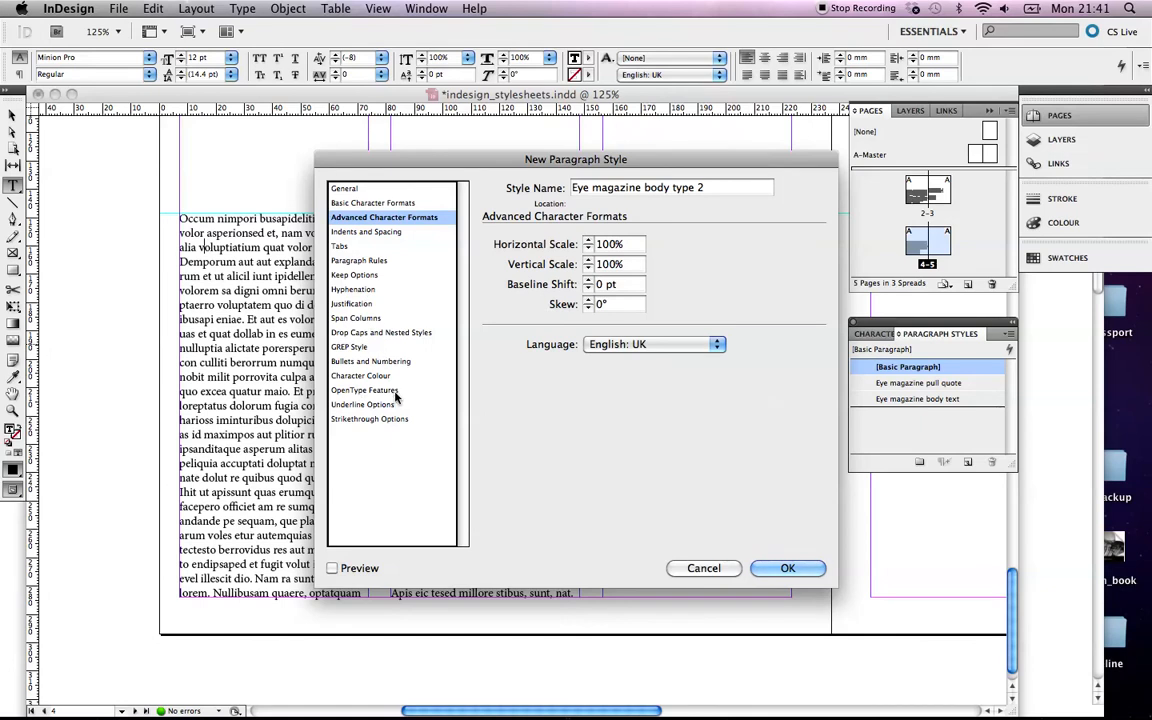
{"action": "left_click", "coordinate": [788, 567]}
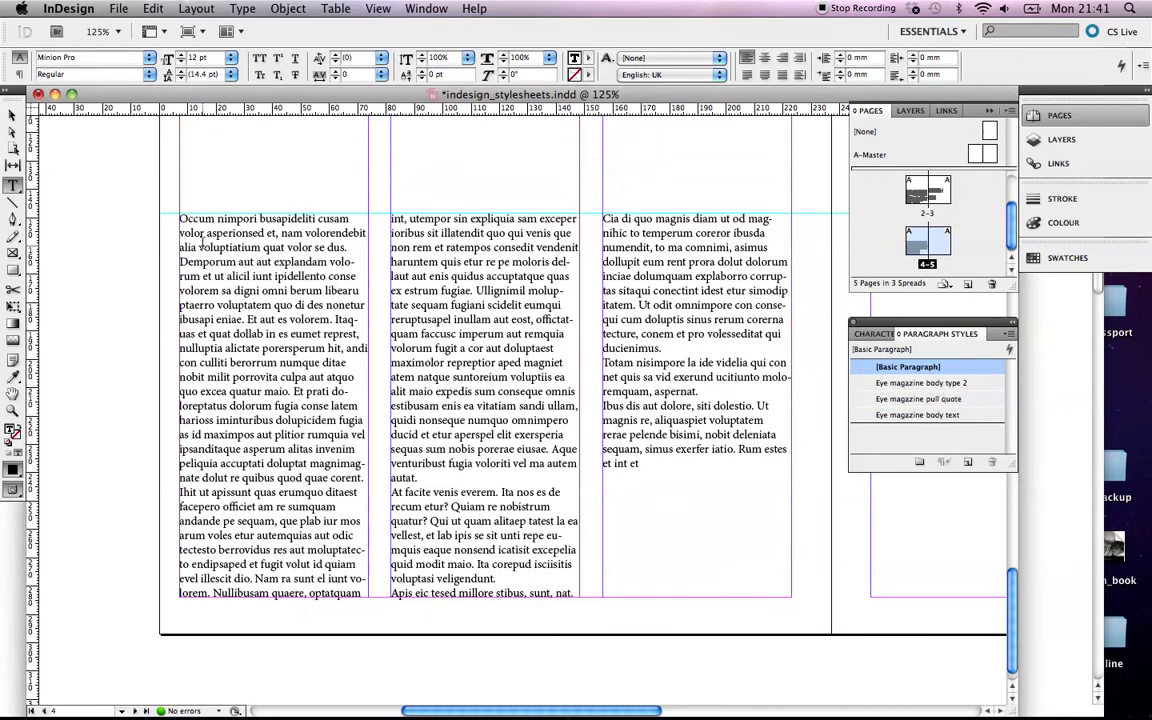
Apply the "Eye magazine body type 2" paragraph style to all the placeholder text on page 4.
{"action": "left_click_drag", "start_coordinate": [180, 219], "coordinate": [678, 552]}
{"action": "left_click", "coordinate": [912, 384]}
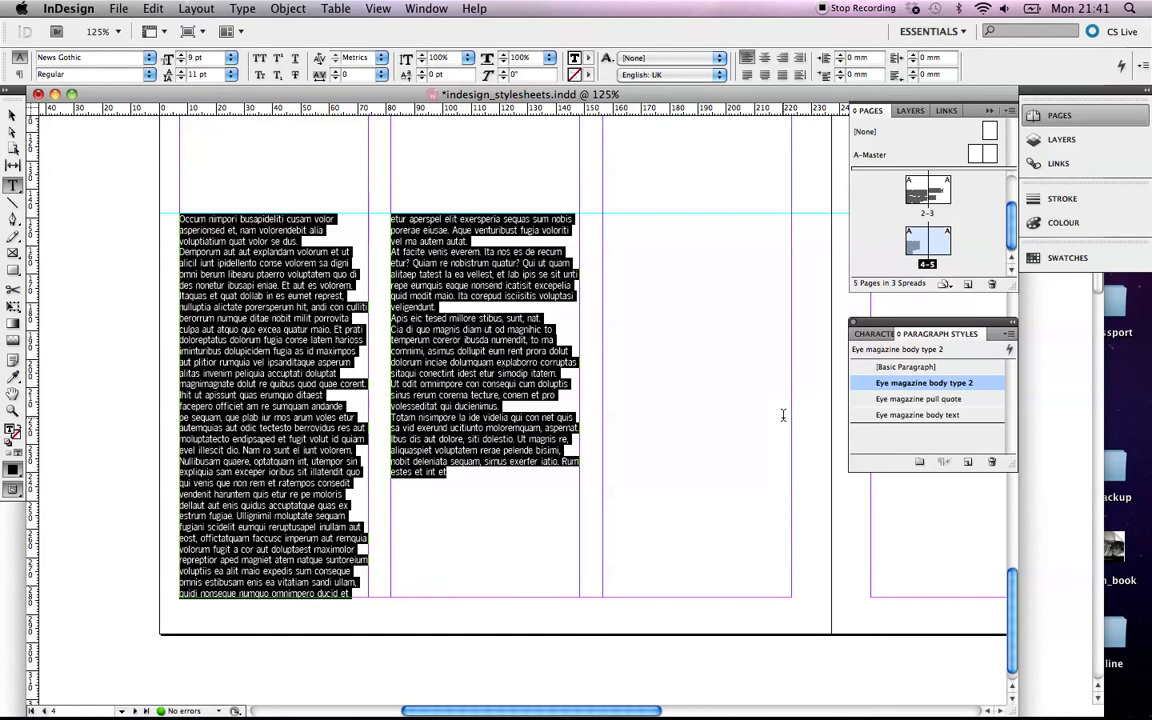
{"action": "left_click", "coordinate": [456, 299]}
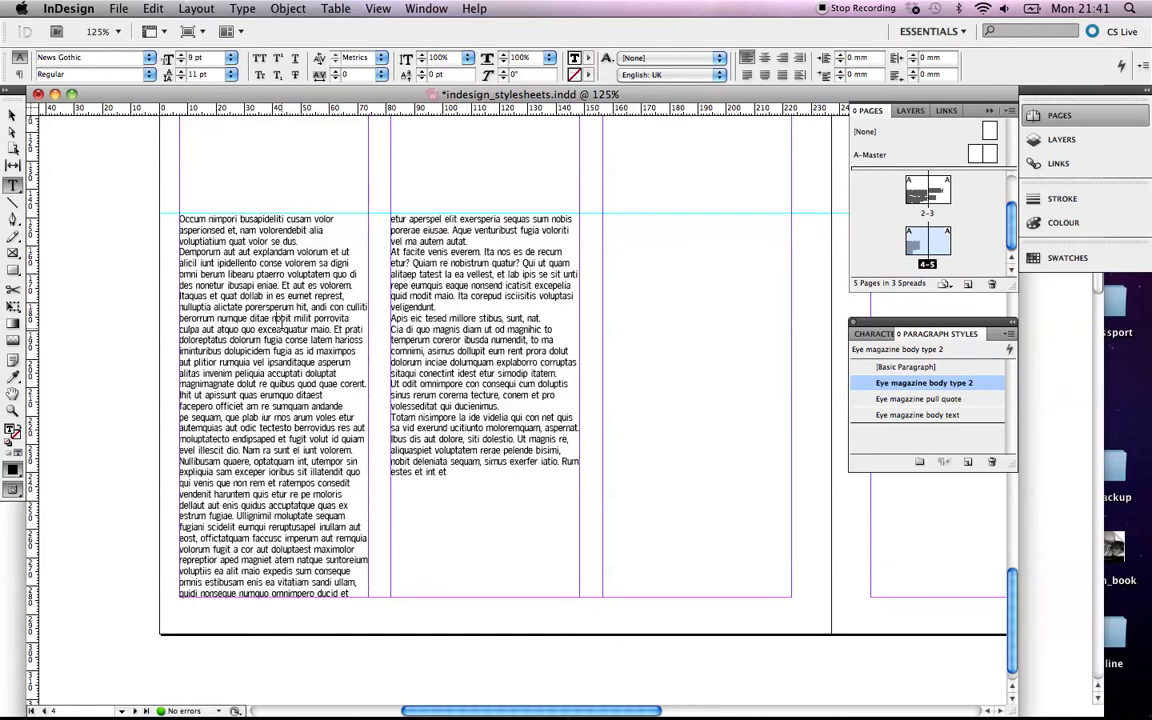
Copy the placeholder text from "Et prati" in the first column onward and paste it after the story's end to fill the third column.
{"action": "left_click_drag", "start_coordinate": [279, 318], "coordinate": [315, 362]}
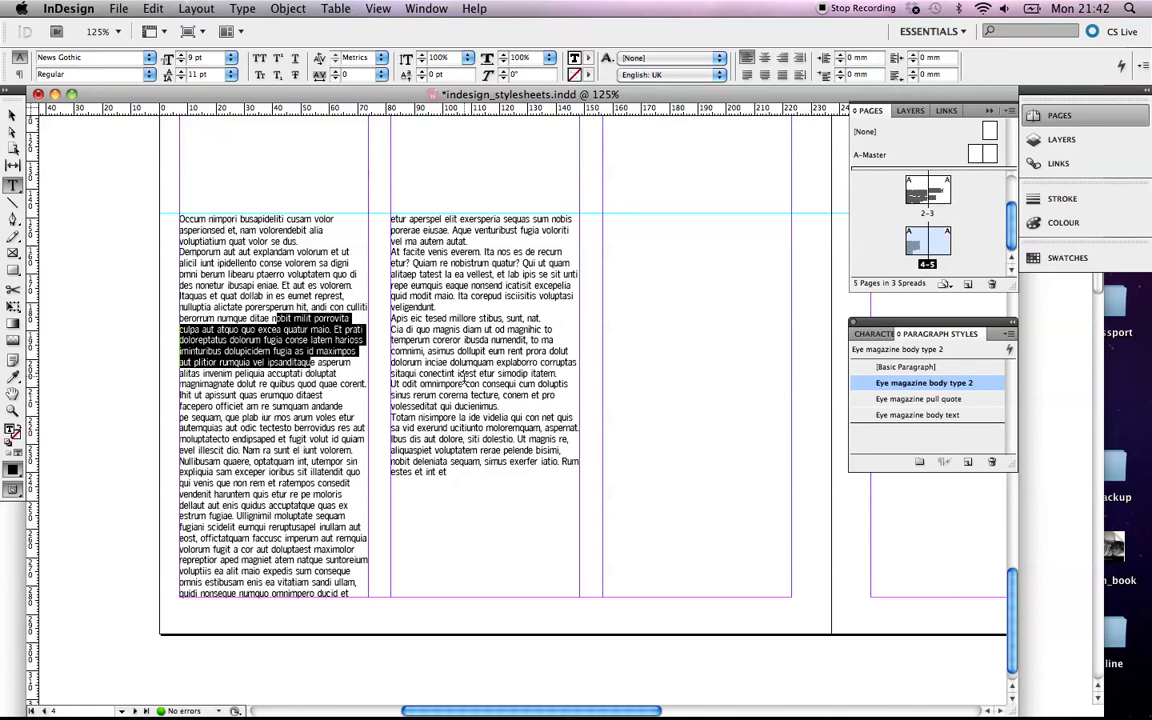
{"action": "left_click_drag", "start_coordinate": [456, 474], "coordinate": [335, 329]}
{"action": "left_click", "coordinate": [483, 478]}
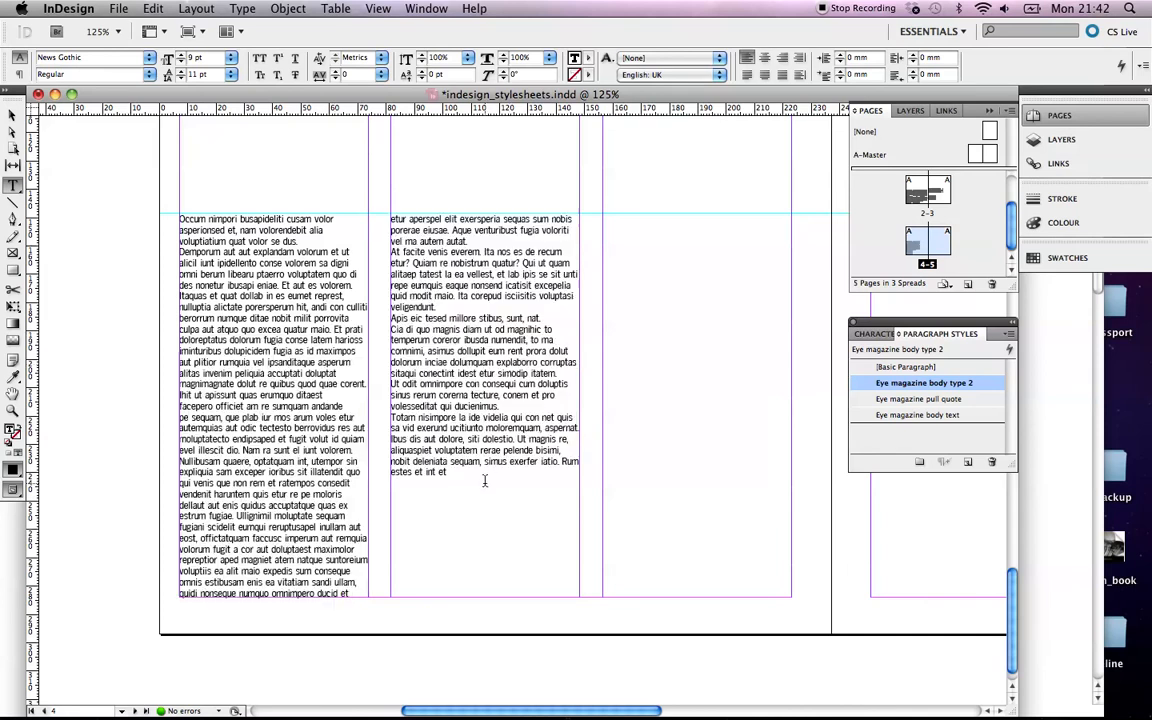
{"action": "key", "text": "super+v"}
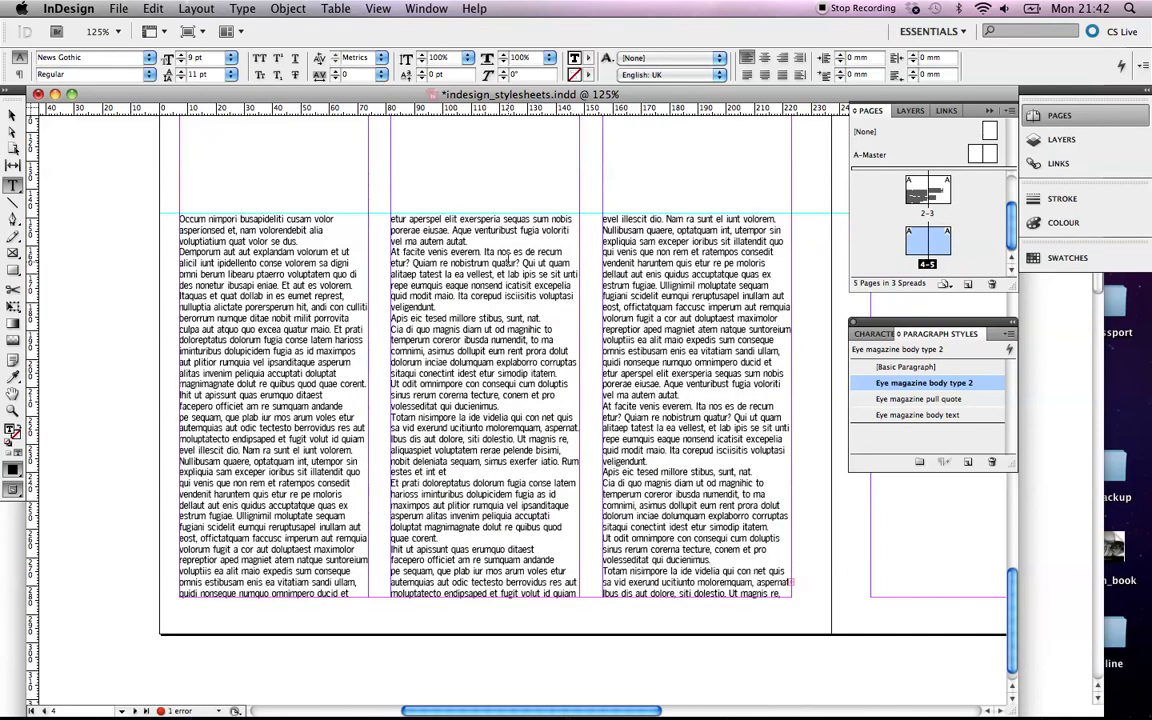
Extend the third column's text frame upward to about 149 mm high.
{"action": "left_click", "coordinate": [12, 115]}
{"action": "left_click", "coordinate": [688, 427]}
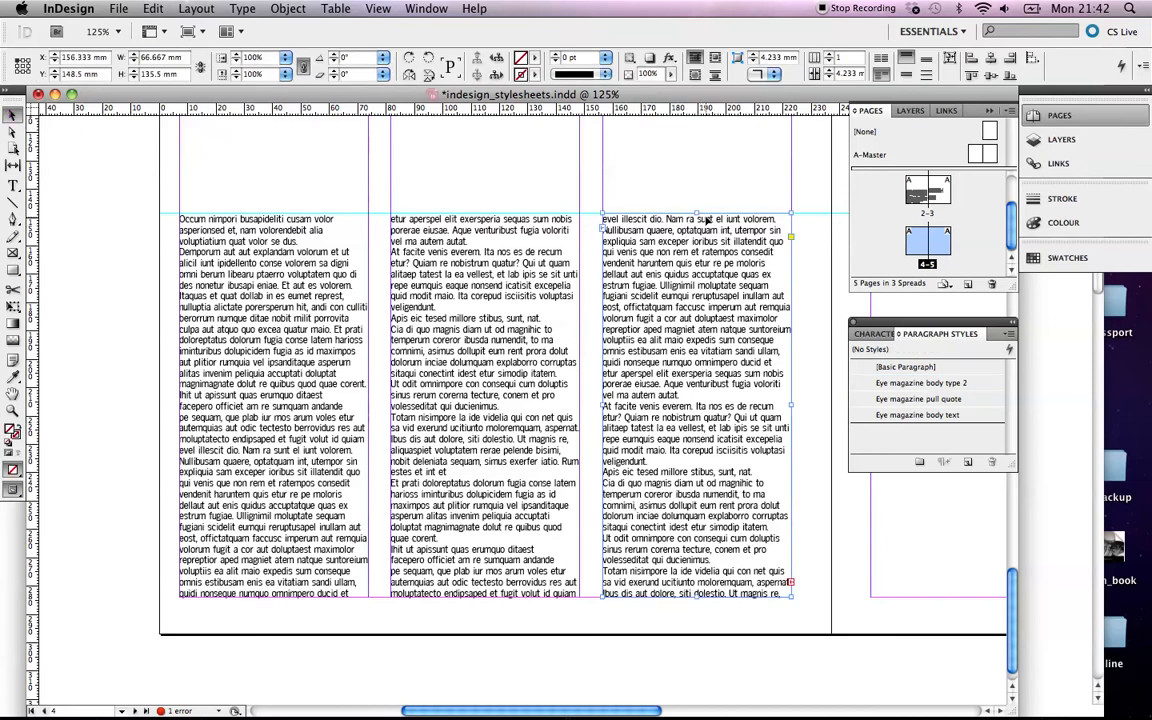
{"action": "left_click_drag", "start_coordinate": [697, 214], "coordinate": [690, 176]}
Delete the closing text after "Ibus dis aut dolore" in the third column and lower the frame's upper edge back to the guide.
{"action": "double_click", "coordinate": [673, 501]}
{"action": "left_click_drag", "start_coordinate": [659, 589], "coordinate": [684, 556]}
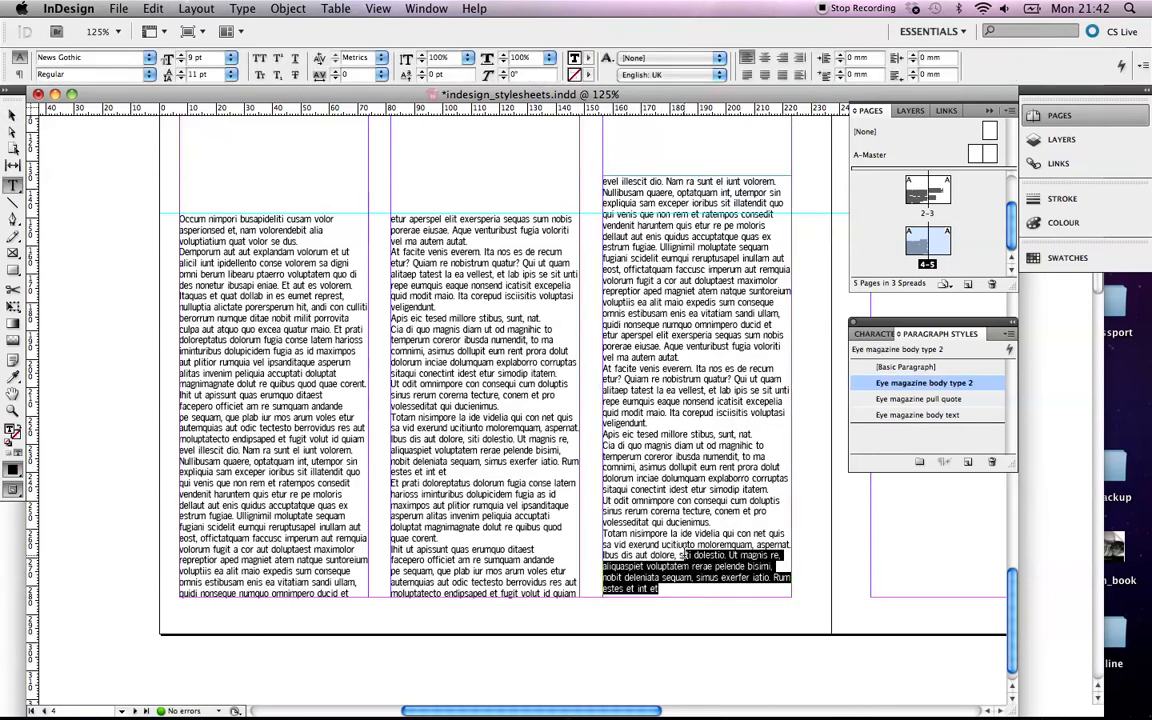
{"action": "key", "text": "BackSpace"}
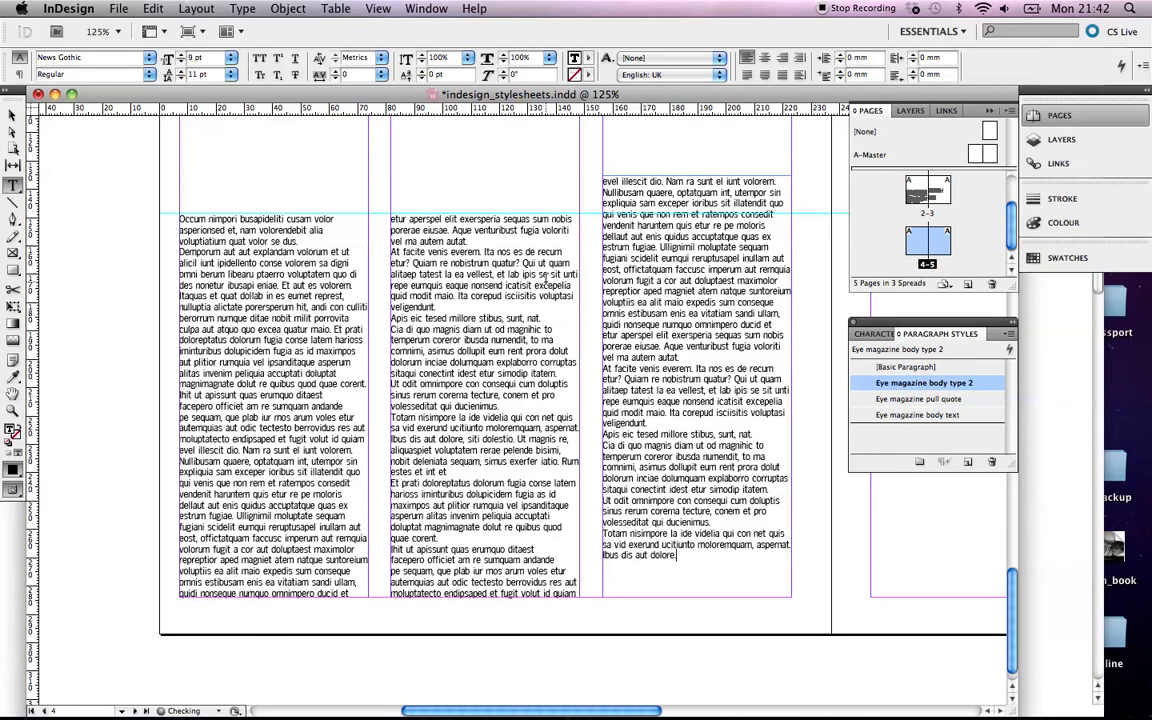
{"action": "left_click", "coordinate": [12, 114]}
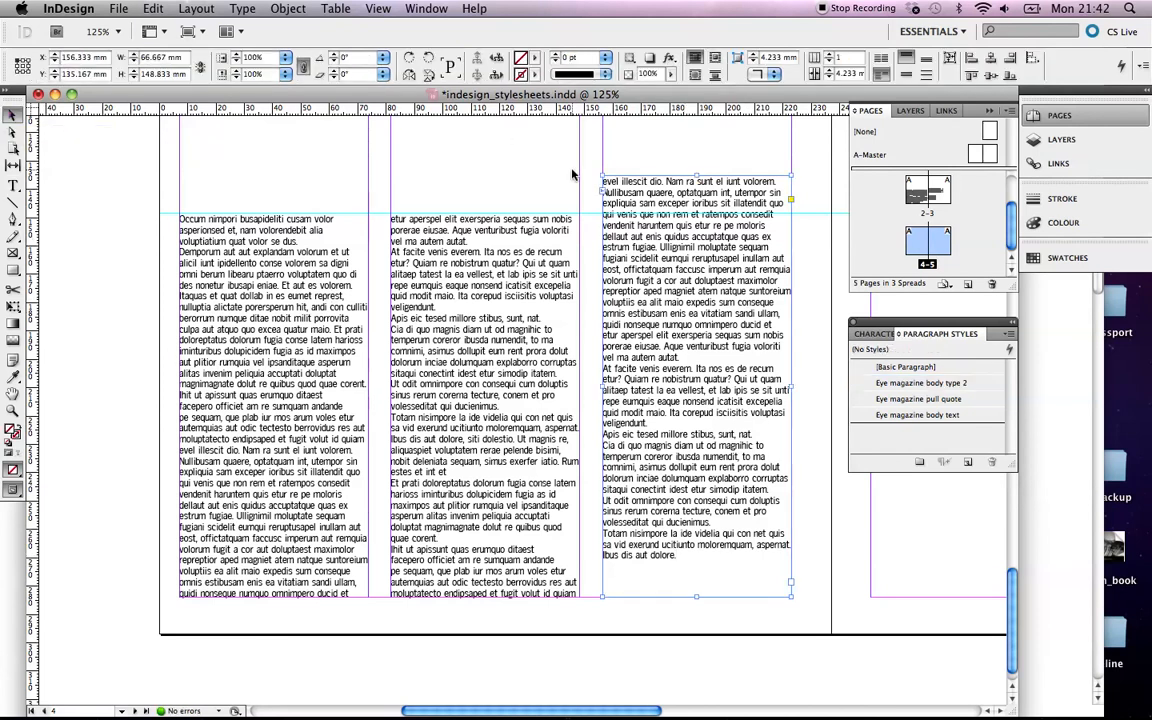
{"action": "left_click_drag", "start_coordinate": [697, 175], "coordinate": [695, 210]}
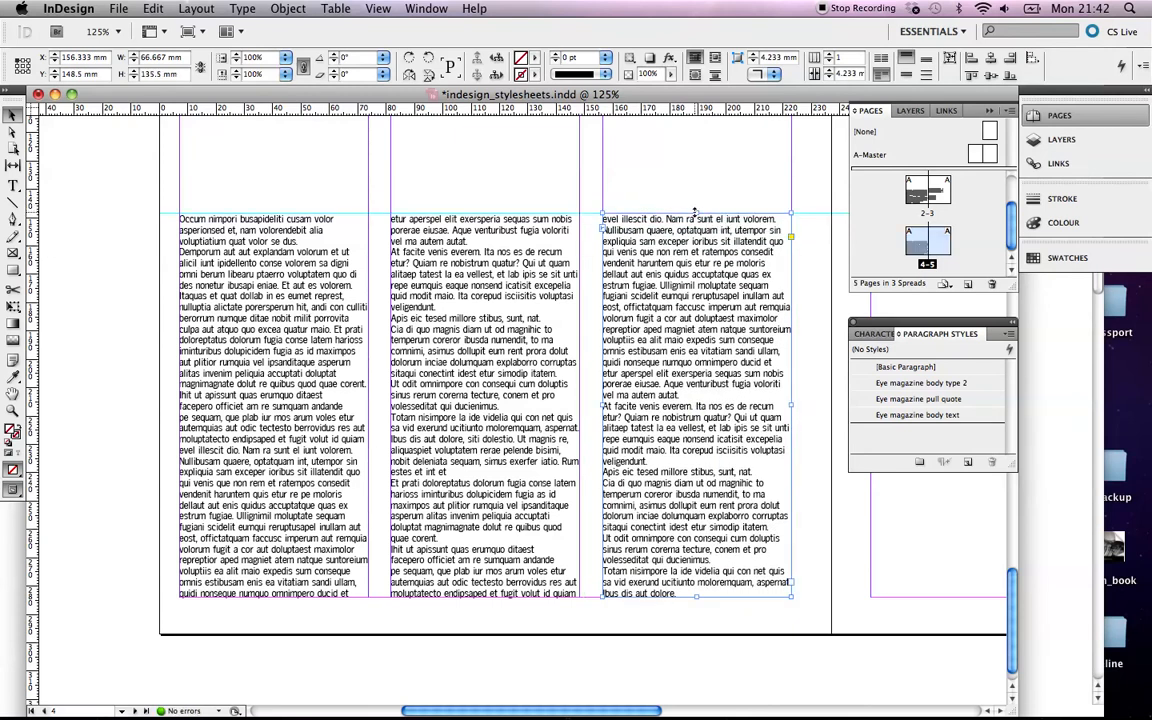
Insert blank lines between paragraphs, after "veligendum." and "estes et int et" in column two and after "autat." and "veligendum." in column three.
{"action": "left_click", "coordinate": [12, 185]}
{"action": "left_click", "coordinate": [439, 310]}
{"action": "key", "text": "Return"}
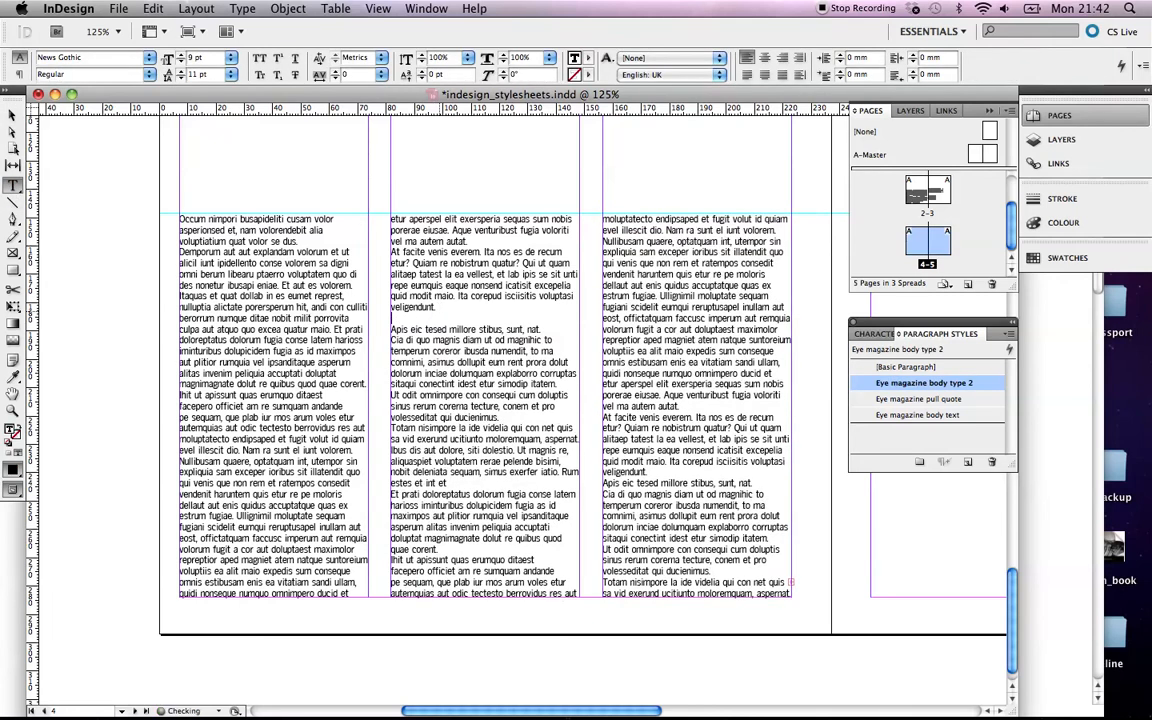
{"action": "key", "text": "Return"}
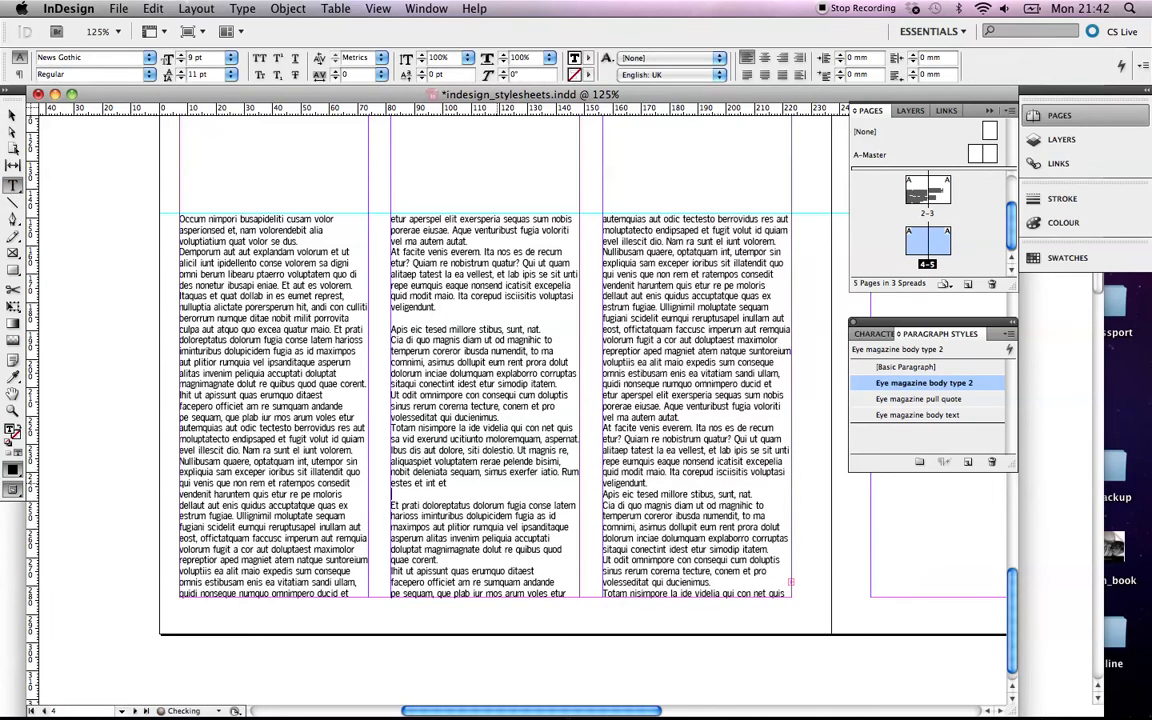
{"action": "left_click", "coordinate": [689, 418]}
{"action": "key", "text": "Return"}
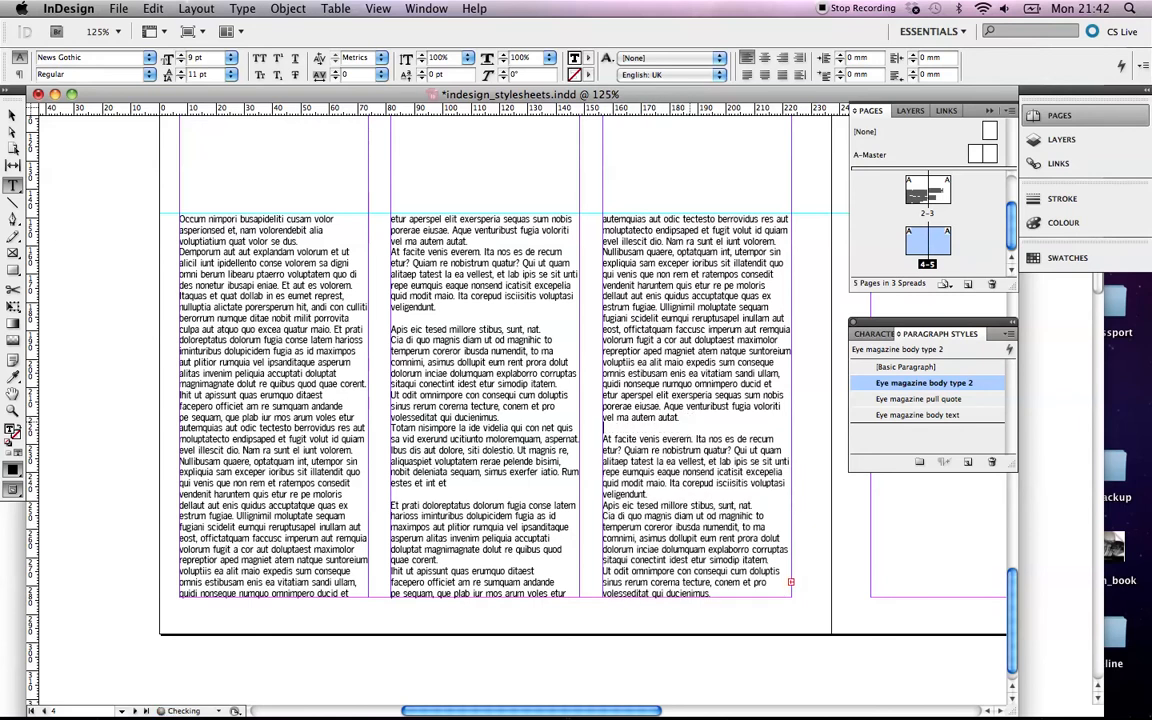
{"action": "left_click", "coordinate": [680, 492]}
{"action": "key", "text": "Return"}
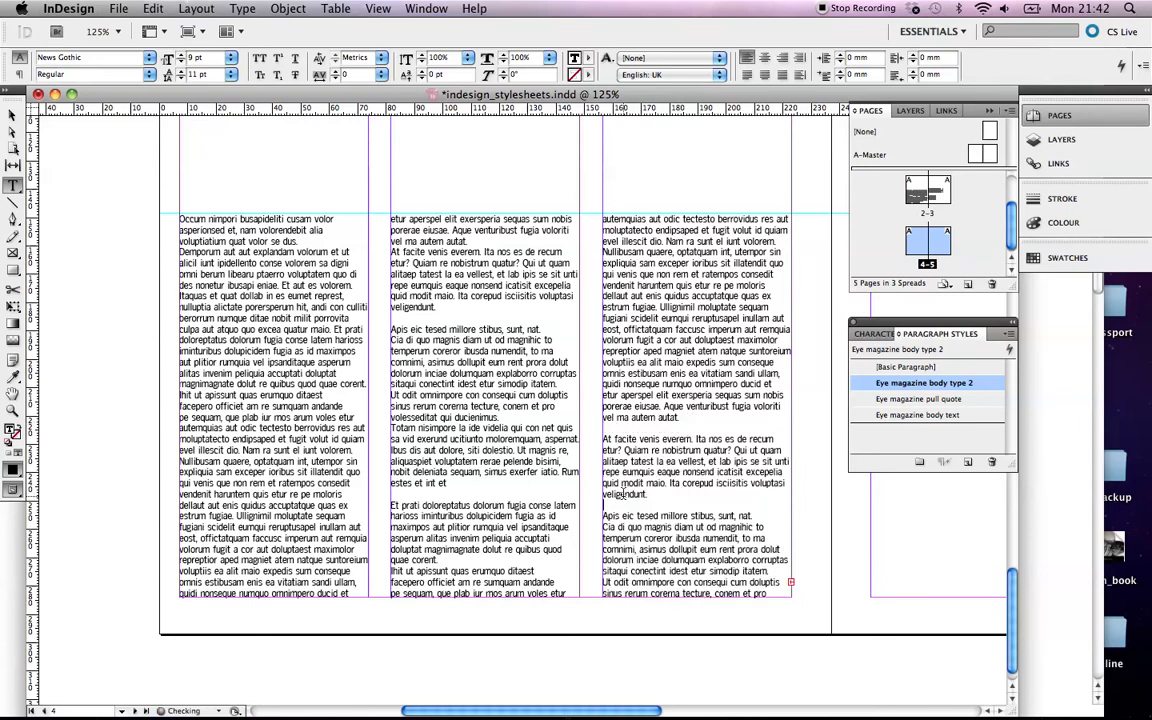
{"action": "scroll", "coordinate": [619, 494], "scroll_direction": "right", "scroll_amount": 5}
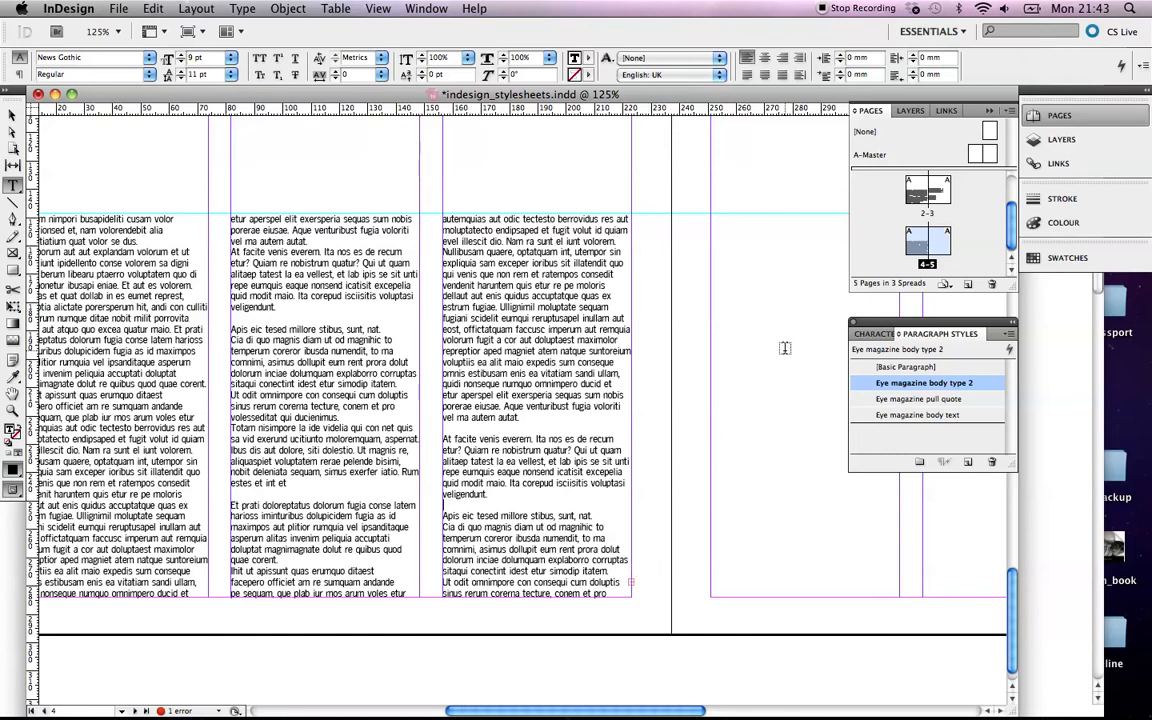
{"action": "scroll", "coordinate": [604, 335], "scroll_direction": "left", "scroll_amount": 5}
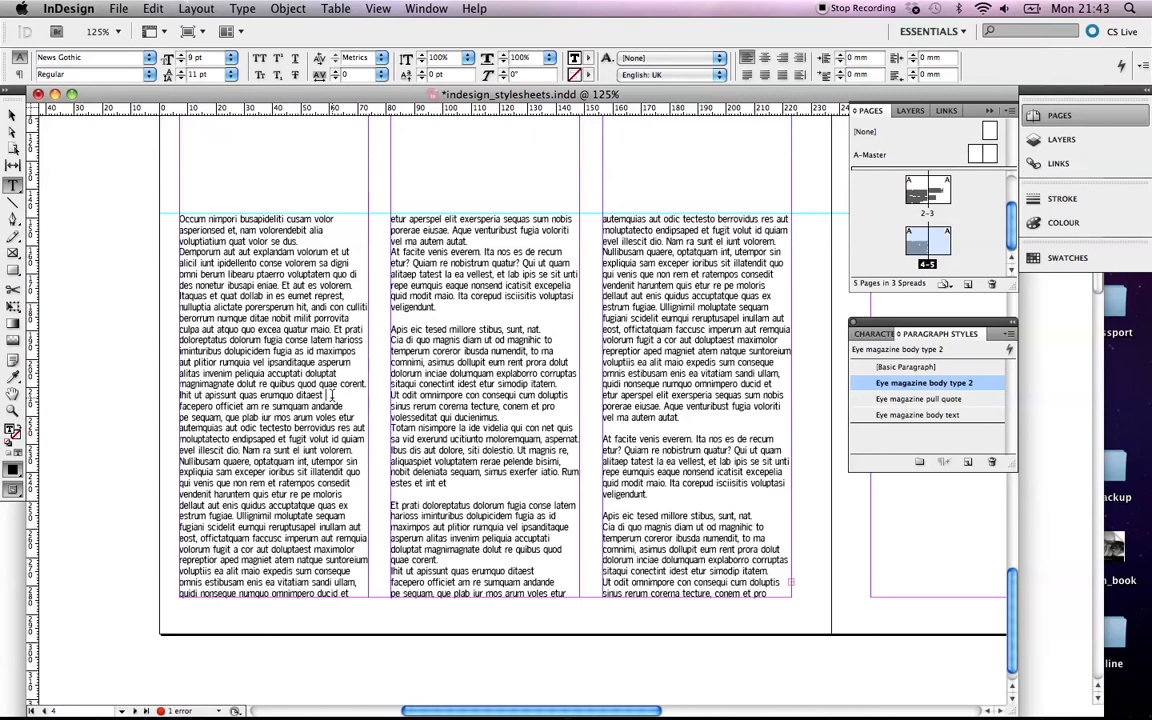
Insert the line "This is a heading" after "erumquo ditaest" in the first column, starting the following paragraph with a capitalised "Facepero".
{"action": "key", "text": "Return"}
{"action": "key", "text": "Delete"}
{"action": "type", "text": "F"}
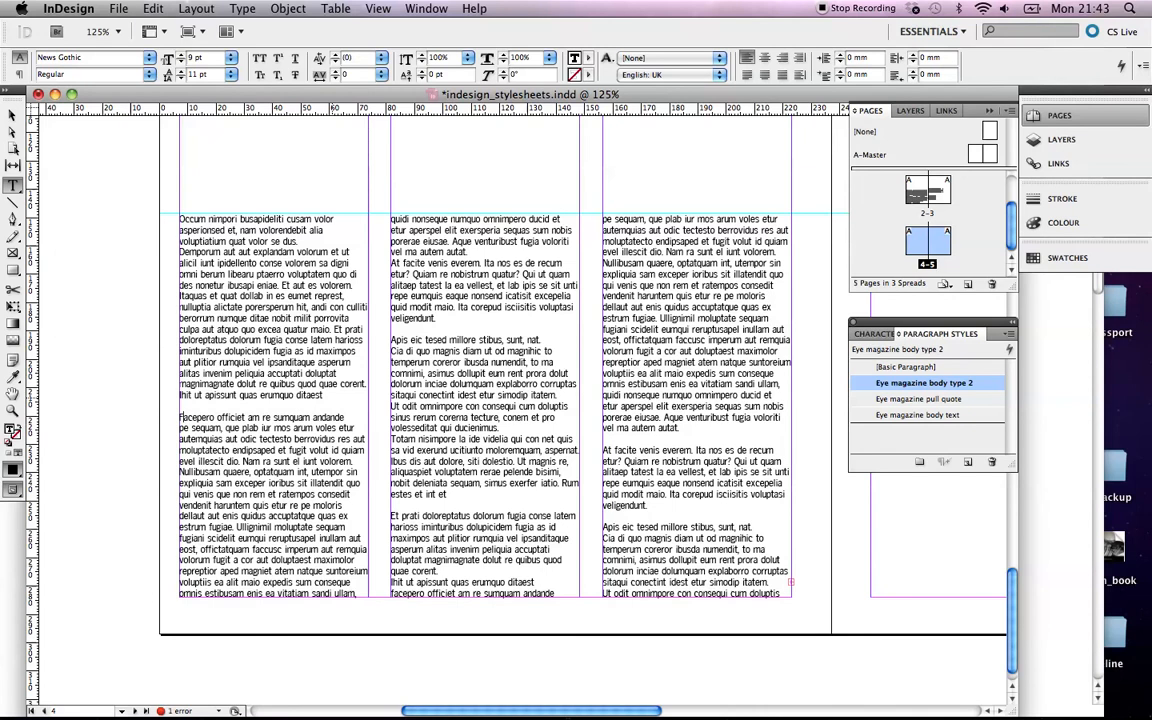
{"action": "key", "text": "Return"}
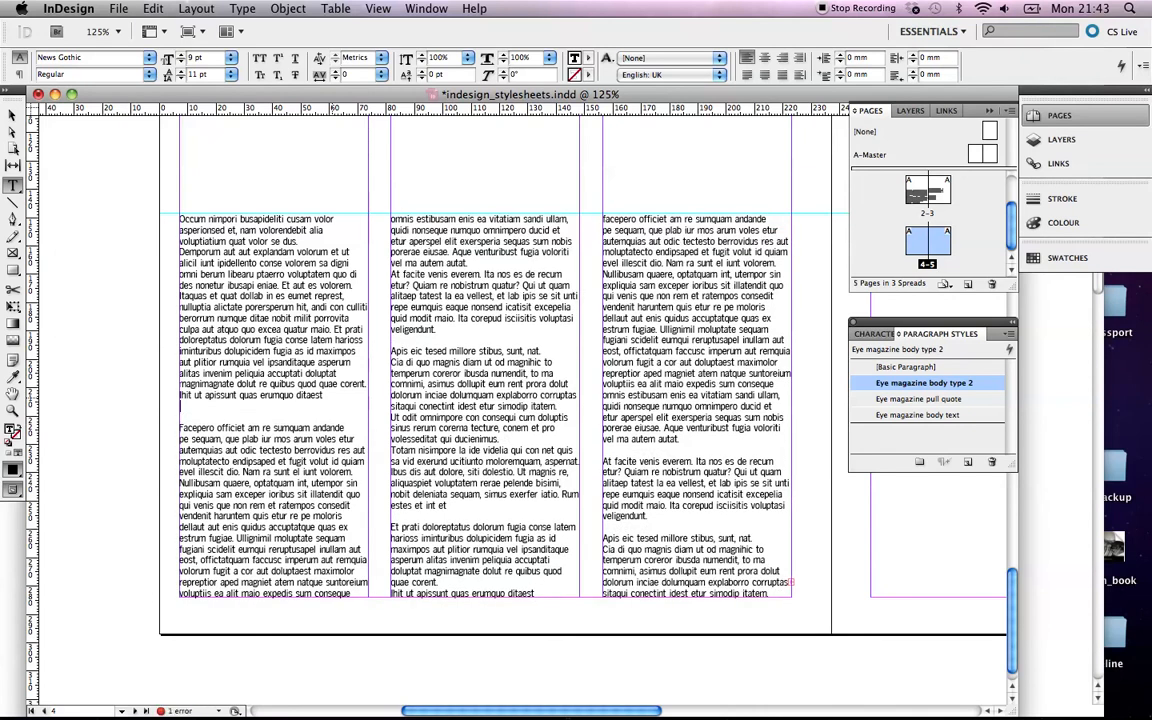
{"action": "key", "text": "Return"}
{"action": "type", "text": "This is a heading"}
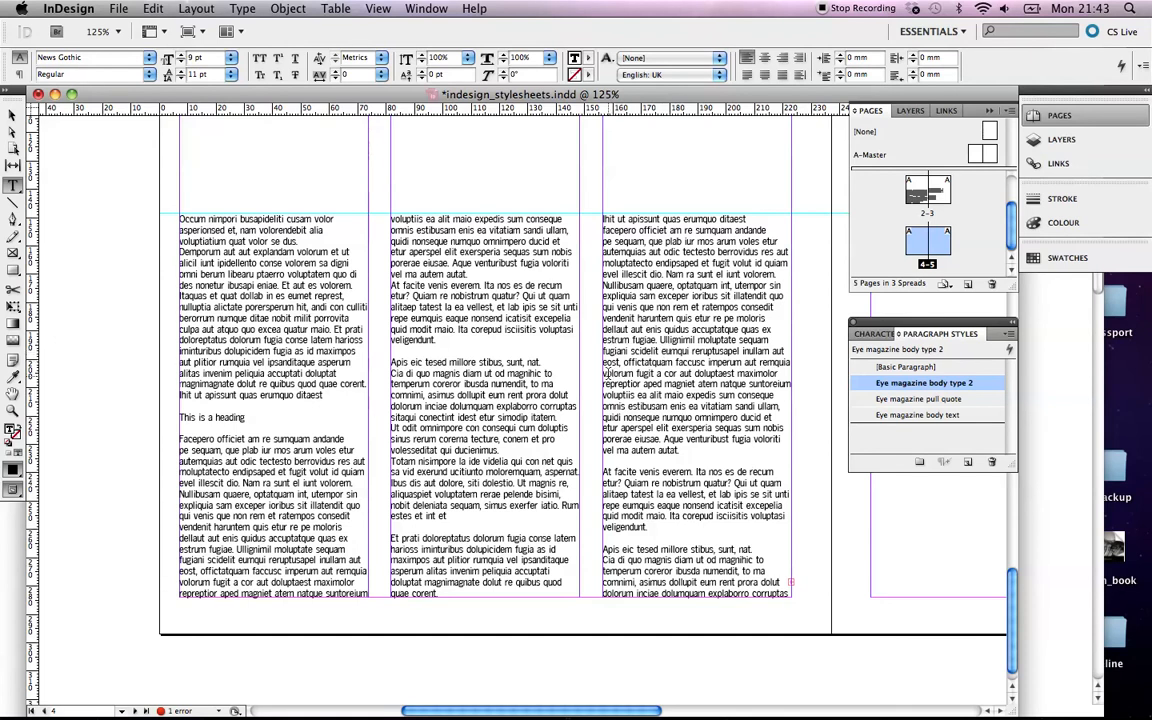
Insert the line "This is a heading" between blank lines after "aut remquia" in the third column.
{"action": "left_click", "coordinate": [703, 373]}
{"action": "key", "text": "Return"}
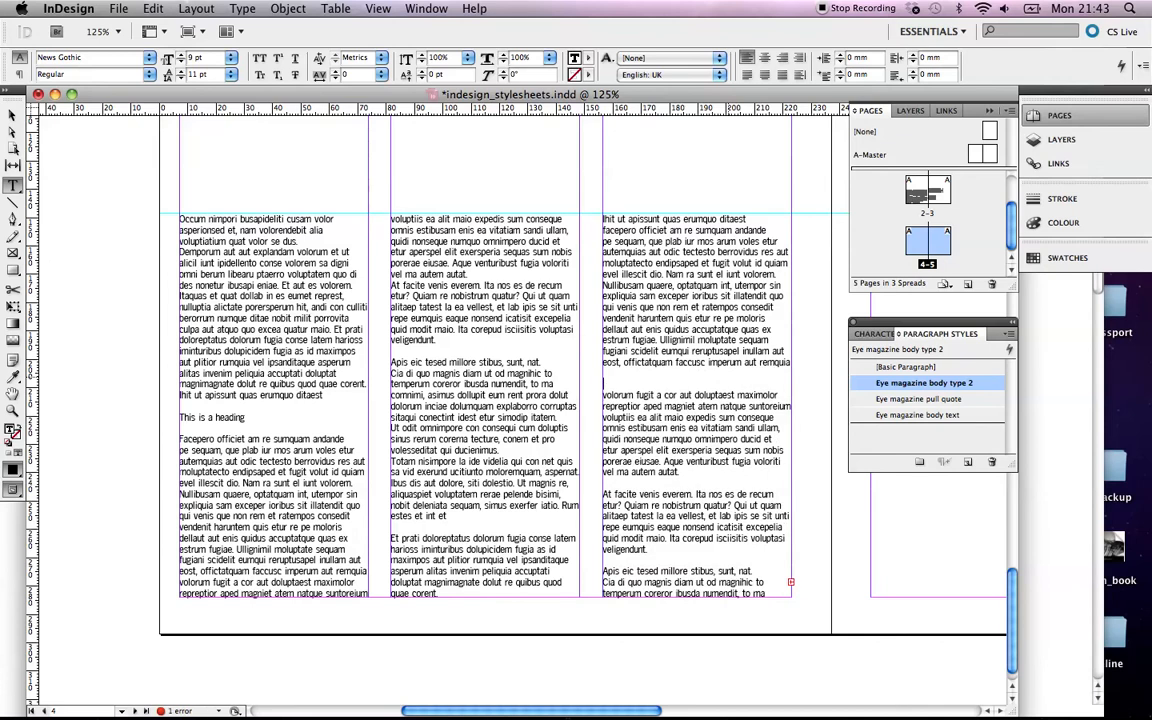
{"action": "key", "text": "Return"}
{"action": "type", "text": "This is a heading"}
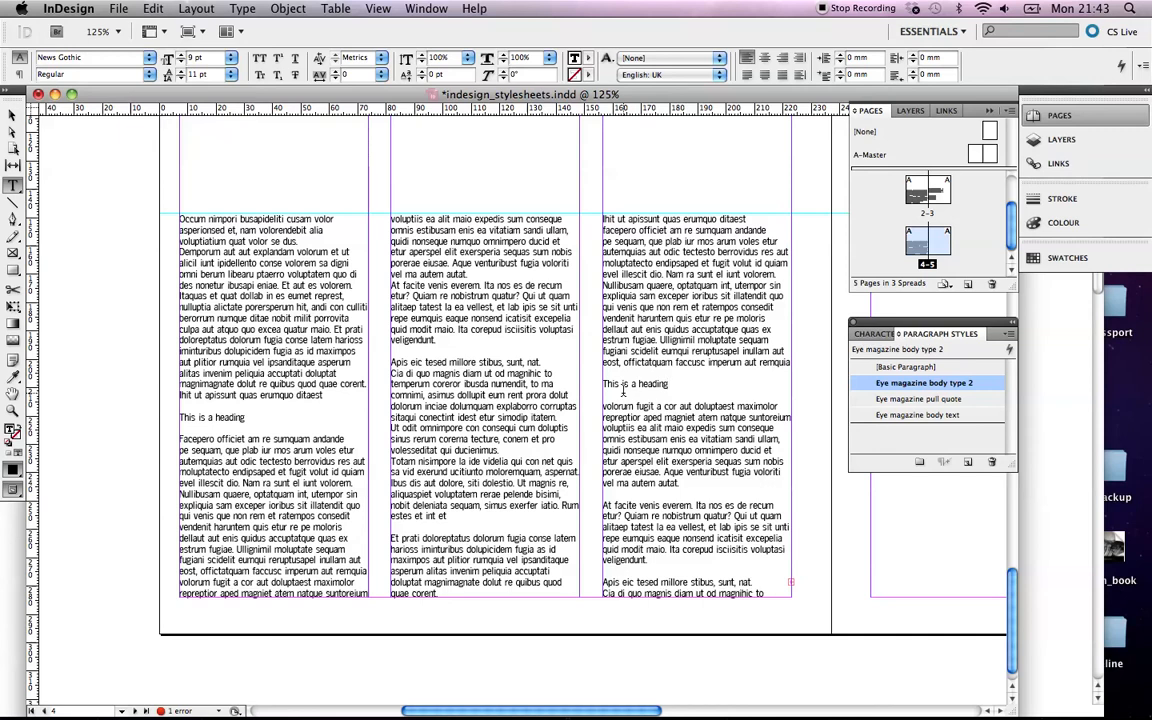
Start a new character style named "Eye magazine headings 2".
{"action": "left_click", "coordinate": [868, 335]}
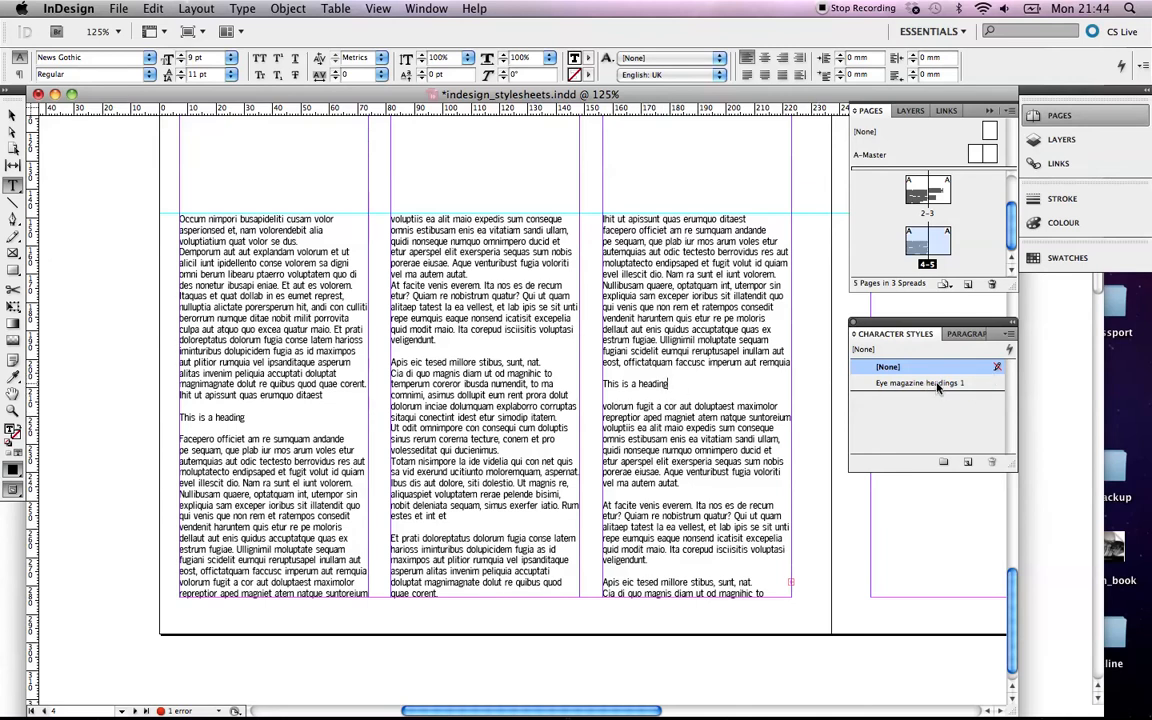
{"action": "left_click", "coordinate": [1009, 337]}
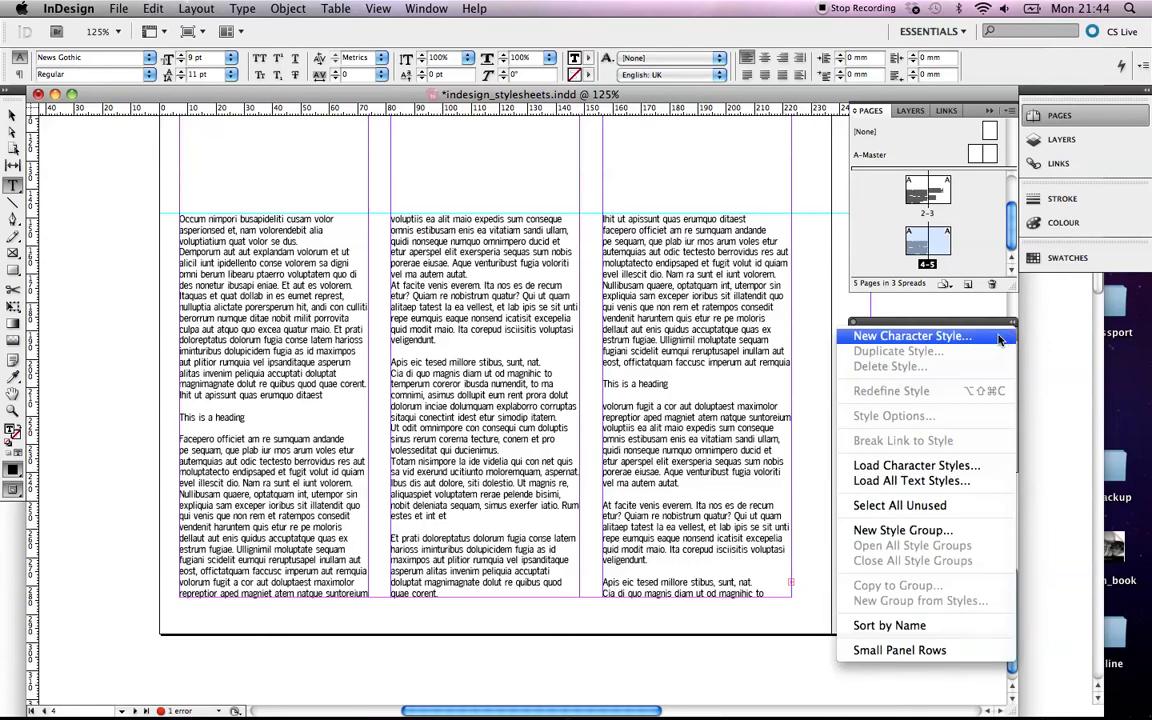
{"action": "left_click", "coordinate": [997, 337]}
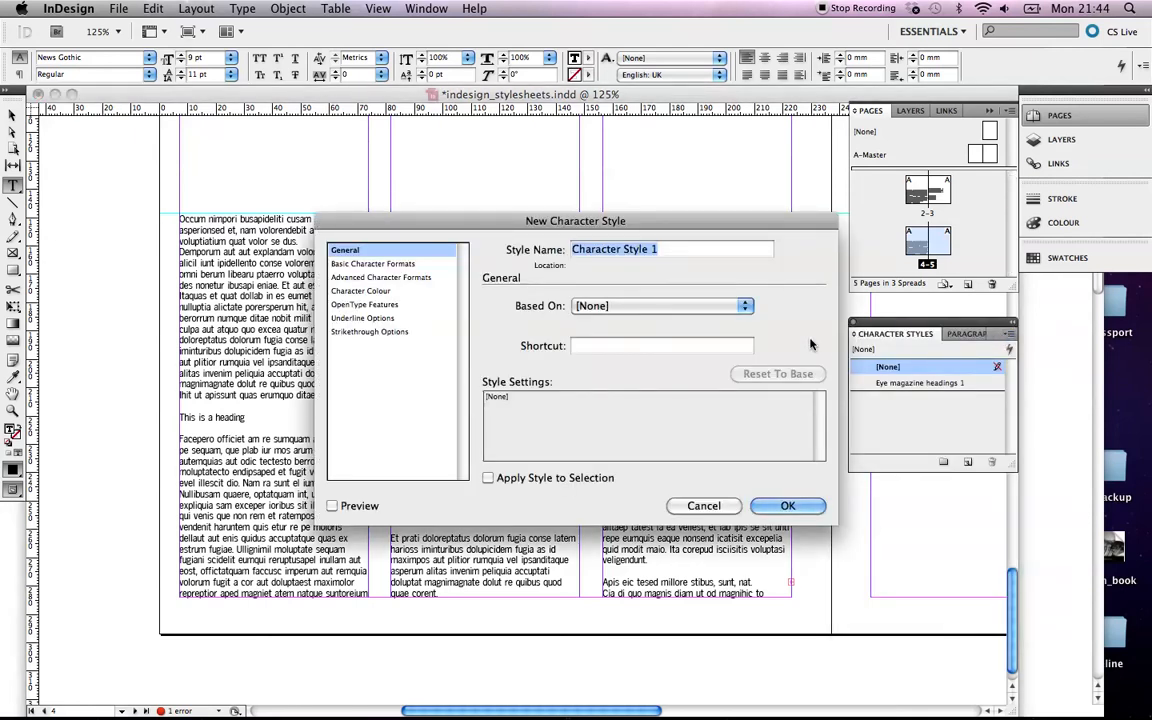
{"action": "type", "text": "Eye maga"}
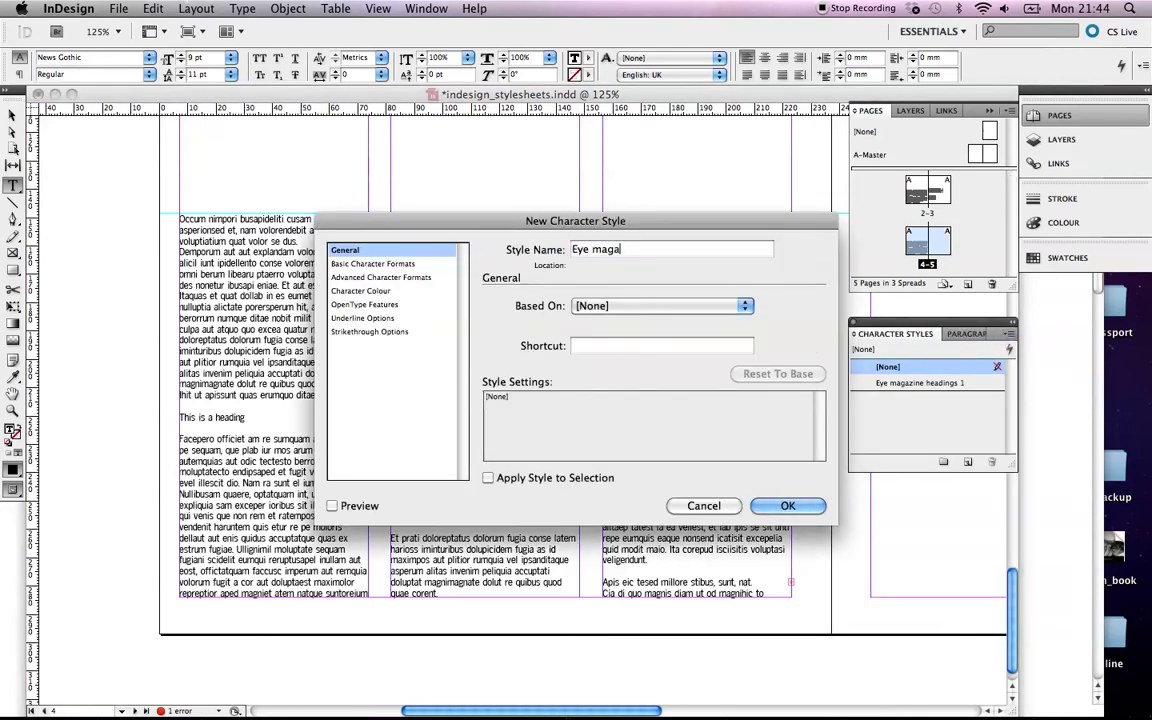
{"action": "type", "text": "zine headings 2"}
Set the new character style's font family to News Gothic.
{"action": "left_click", "coordinate": [419, 265]}
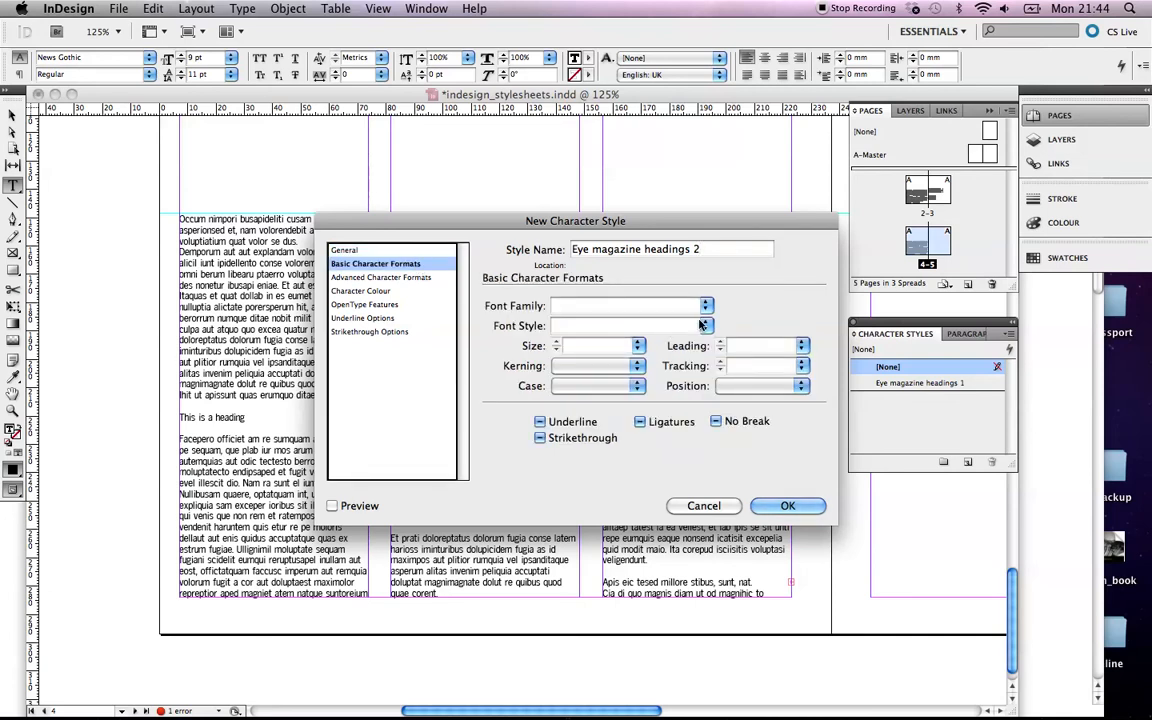
{"action": "left_click", "coordinate": [628, 305]}
{"action": "scroll", "coordinate": [677, 470], "scroll_direction": "down", "scroll_amount": 15}
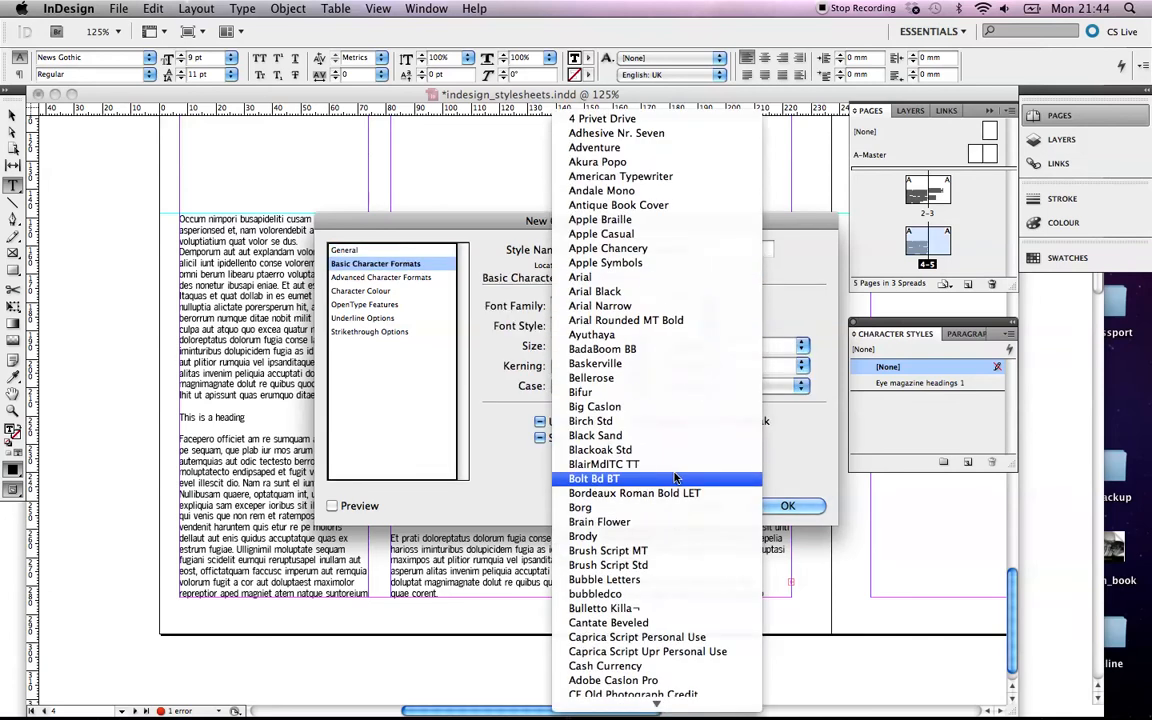
{"action": "scroll", "coordinate": [675, 478], "scroll_direction": "down", "scroll_amount": 5}
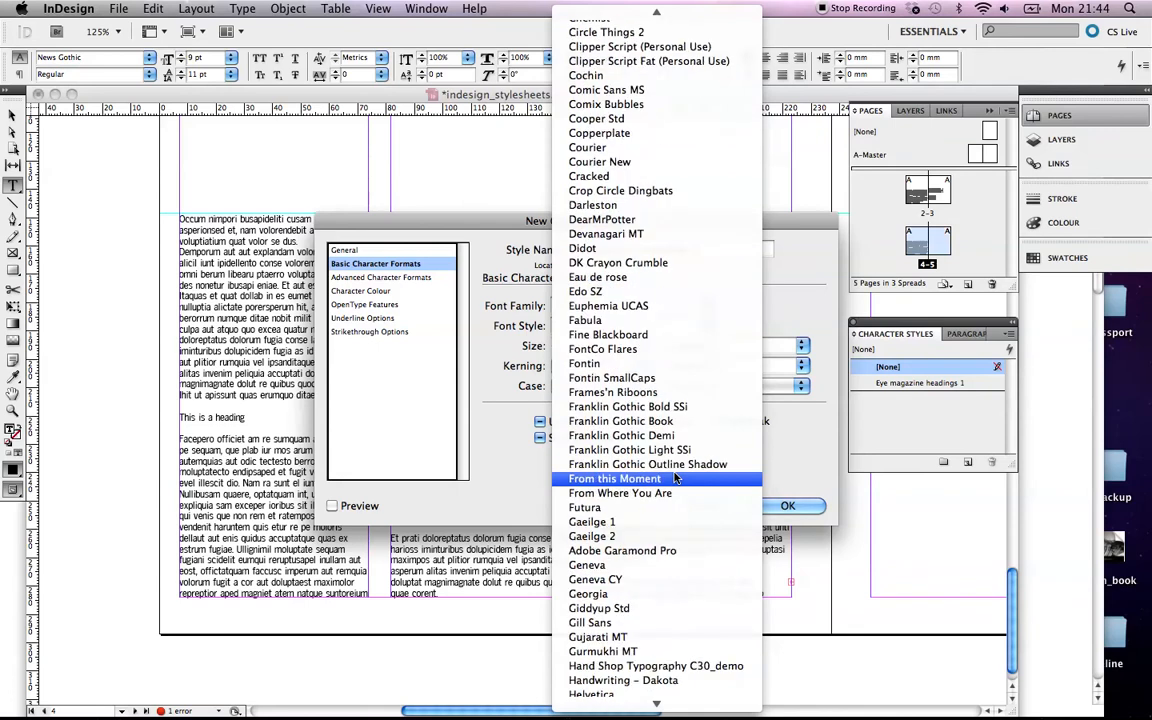
{"action": "scroll", "coordinate": [675, 478], "scroll_direction": "down", "scroll_amount": 9}
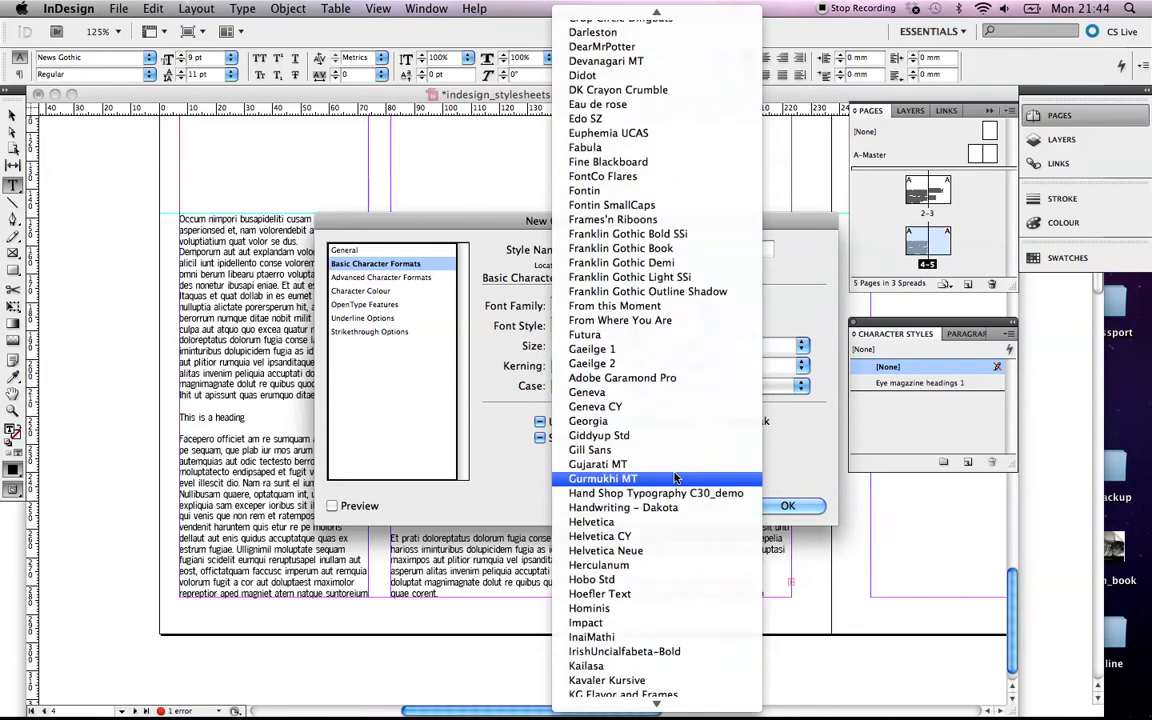
{"action": "scroll", "coordinate": [675, 479], "scroll_direction": "up", "scroll_amount": 8}
{"action": "scroll", "coordinate": [675, 478], "scroll_direction": "up", "scroll_amount": 2}
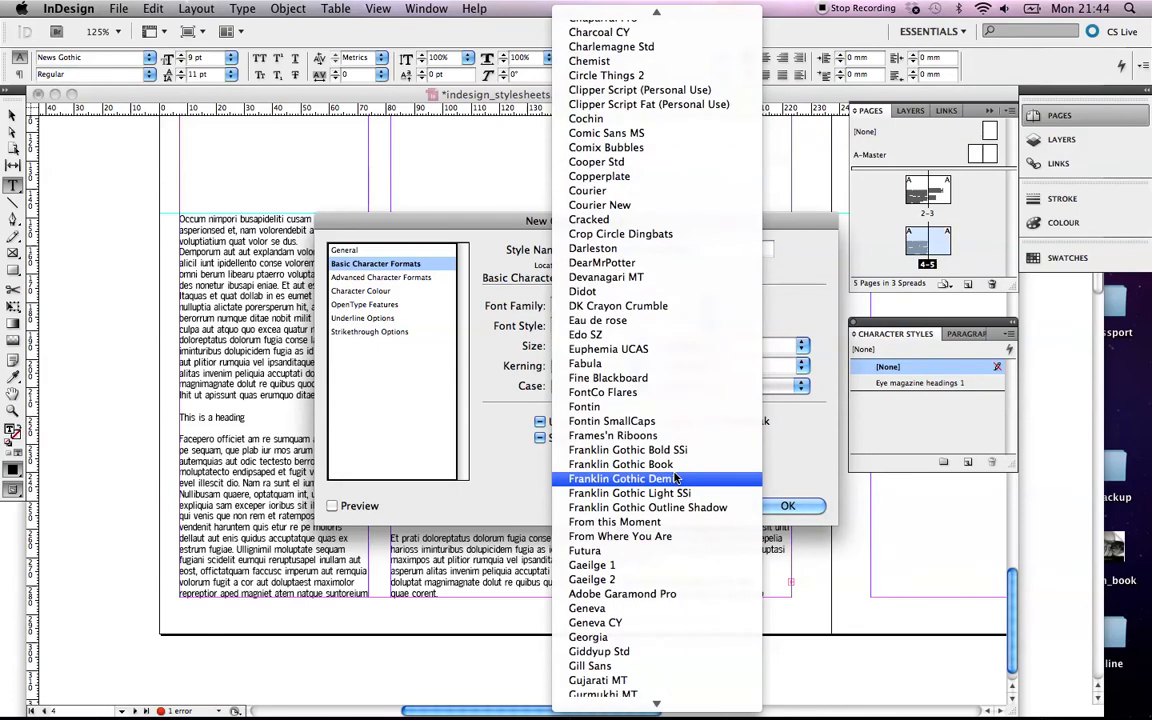
{"action": "scroll", "coordinate": [675, 478], "scroll_direction": "down", "scroll_amount": 16}
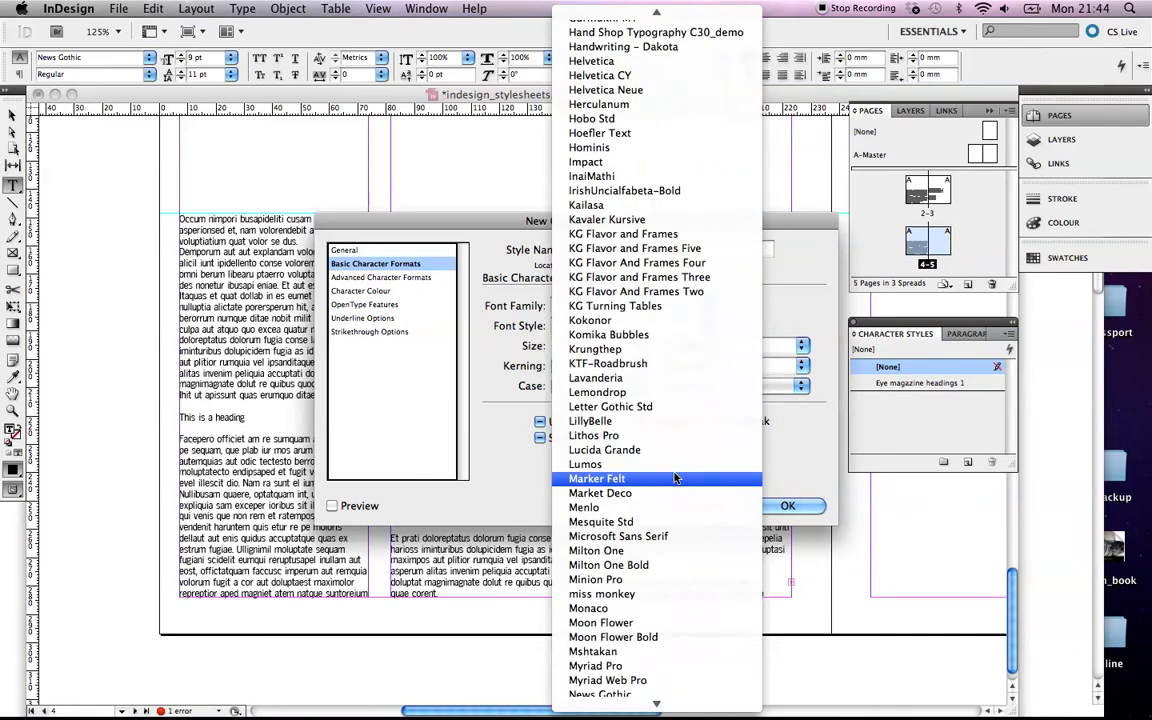
{"action": "scroll", "coordinate": [675, 478], "scroll_direction": "down", "scroll_amount": 5}
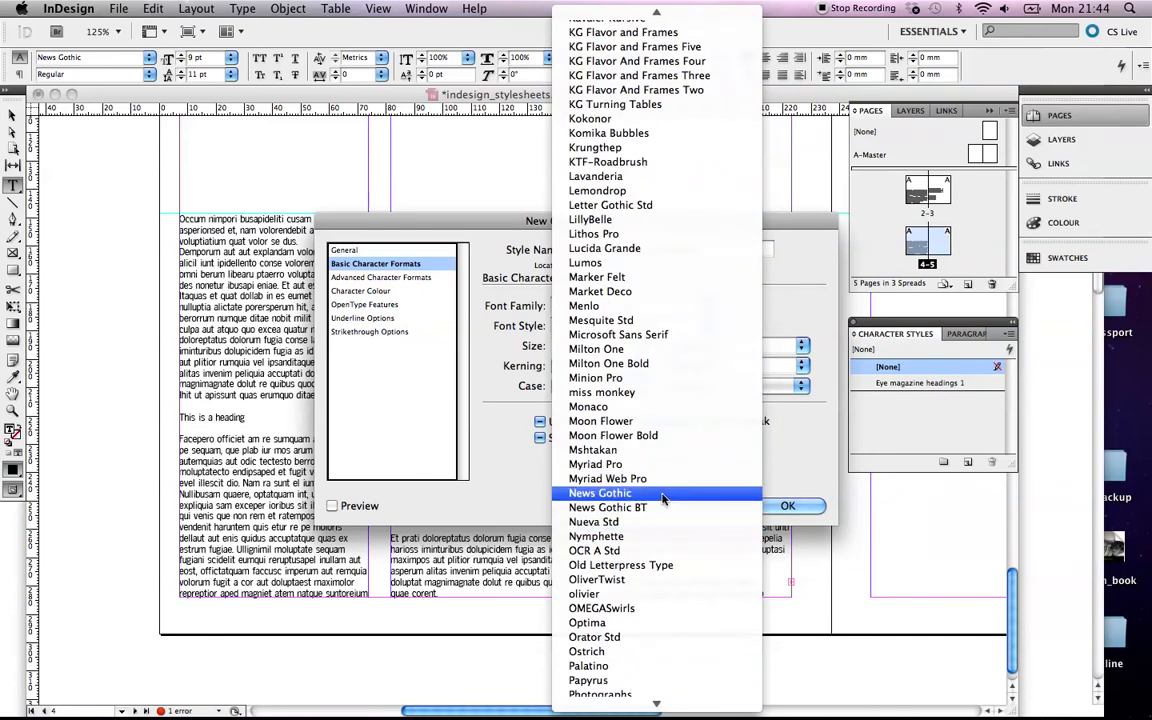
{"action": "left_click", "coordinate": [676, 493]}
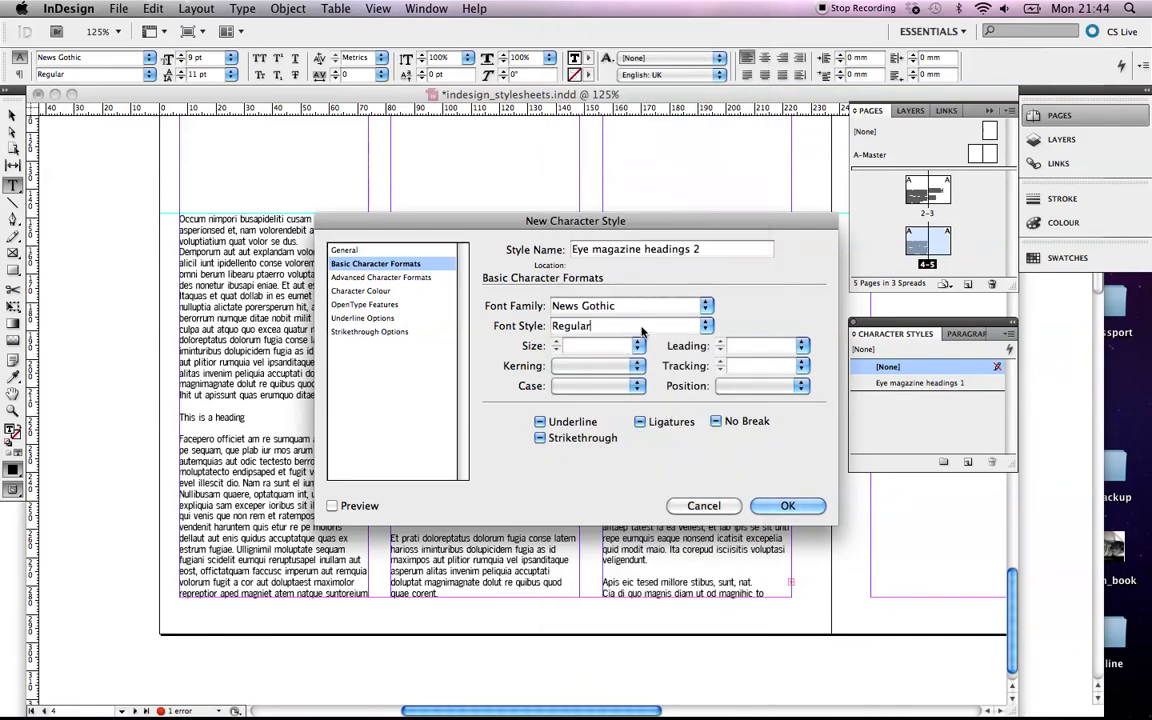
Set the heading style to Bold at 14 pt with 16 pt leading.
{"action": "left_click", "coordinate": [706, 326]}
{"action": "left_click", "coordinate": [575, 341]}
{"action": "left_click", "coordinate": [638, 346]}
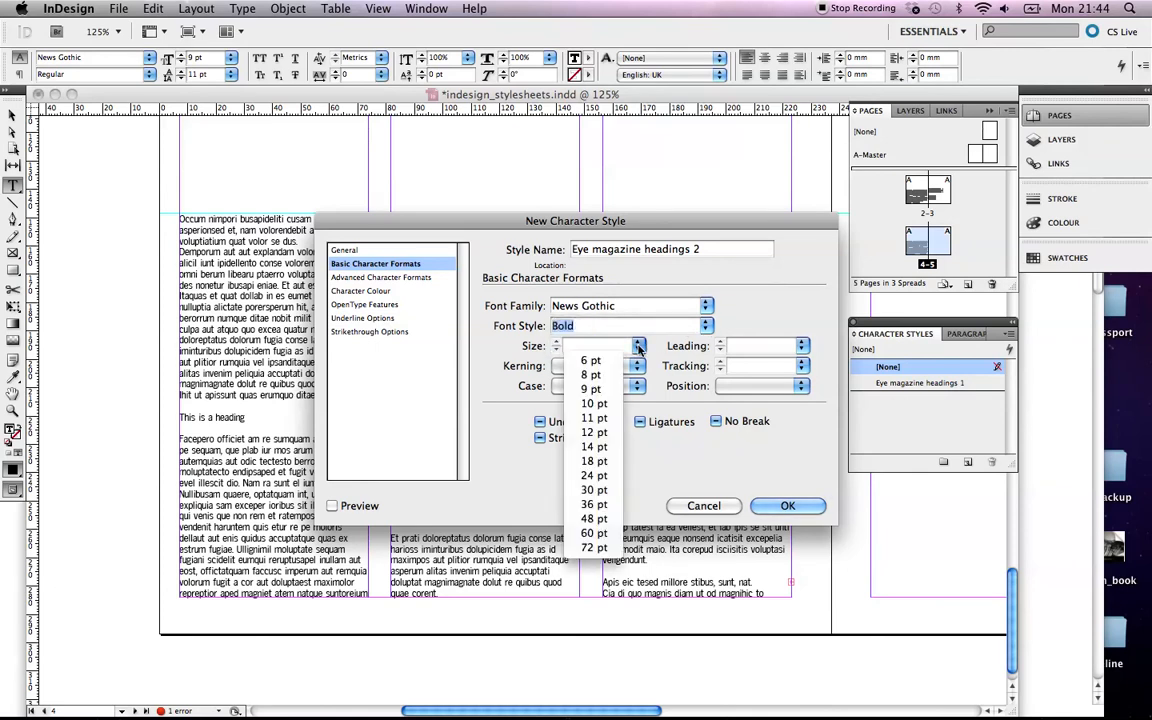
{"action": "left_click", "coordinate": [610, 447]}
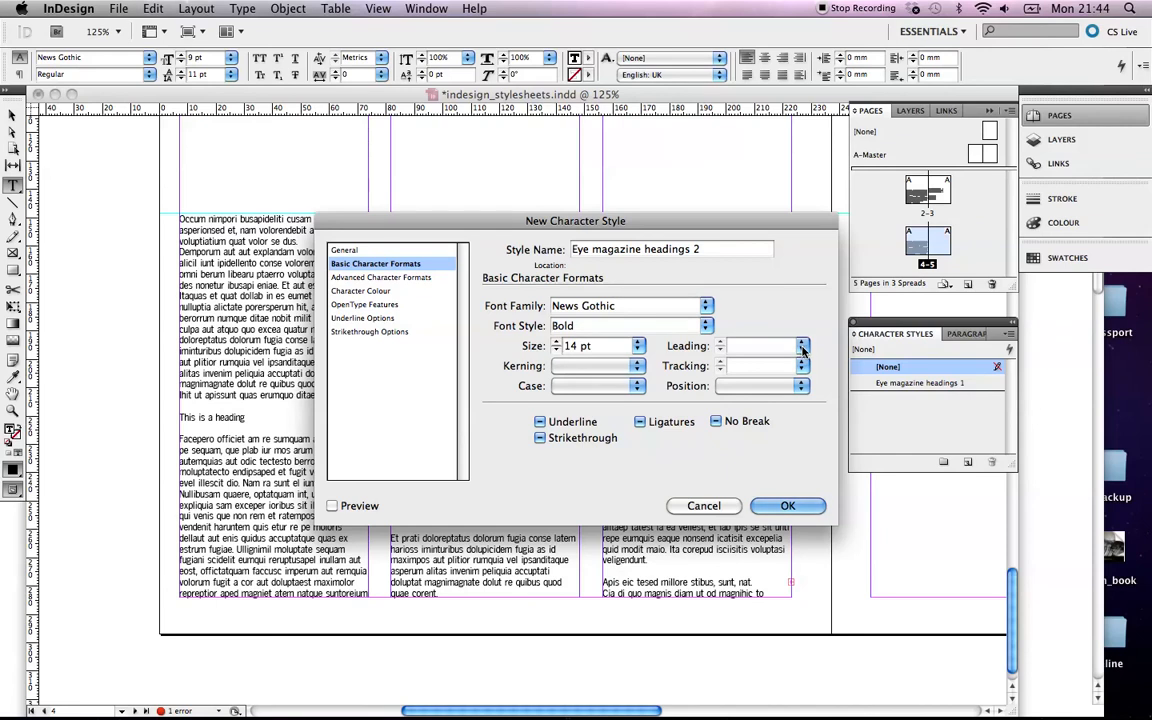
{"action": "left_click", "coordinate": [802, 346]}
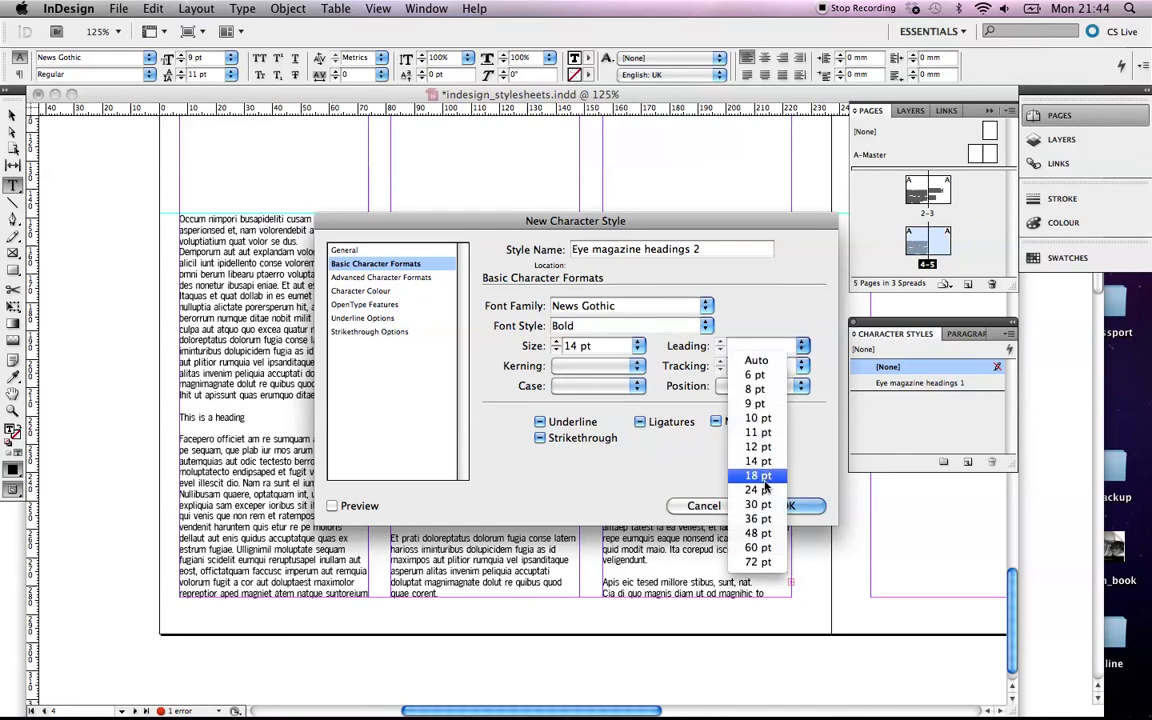
{"action": "left_click", "coordinate": [735, 348]}
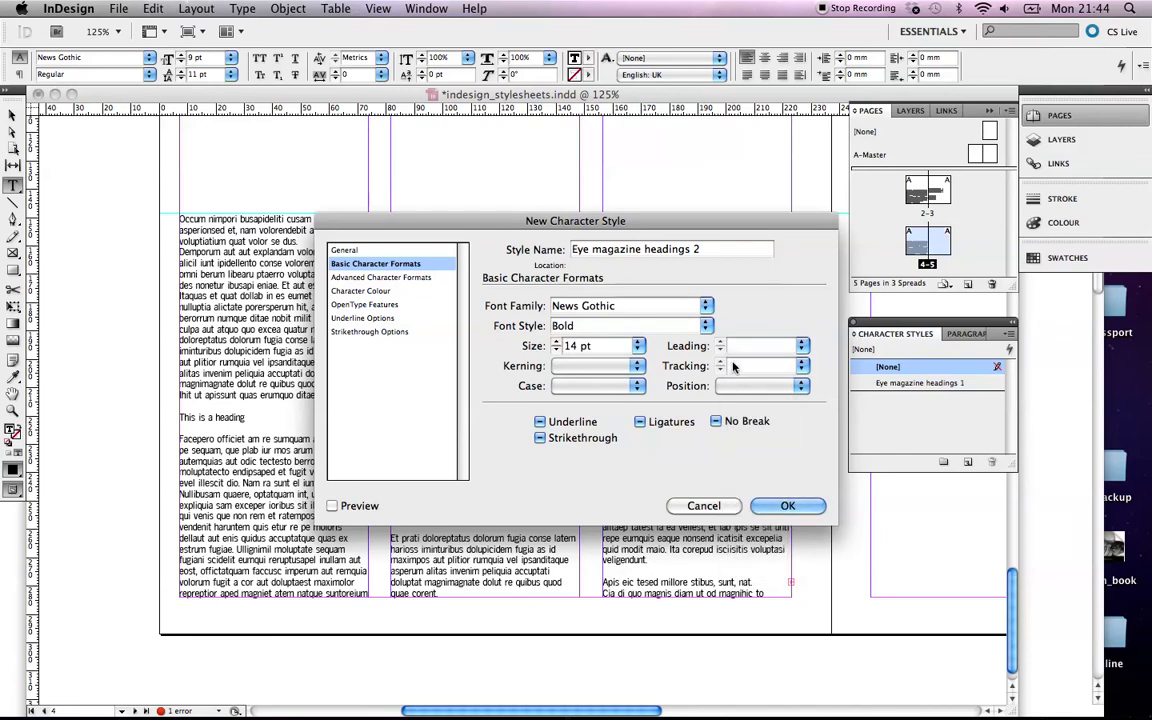
{"action": "type", "text": "16"}
Review the existing swatches in the heading style's character colour settings.
{"action": "left_click", "coordinate": [362, 290]}
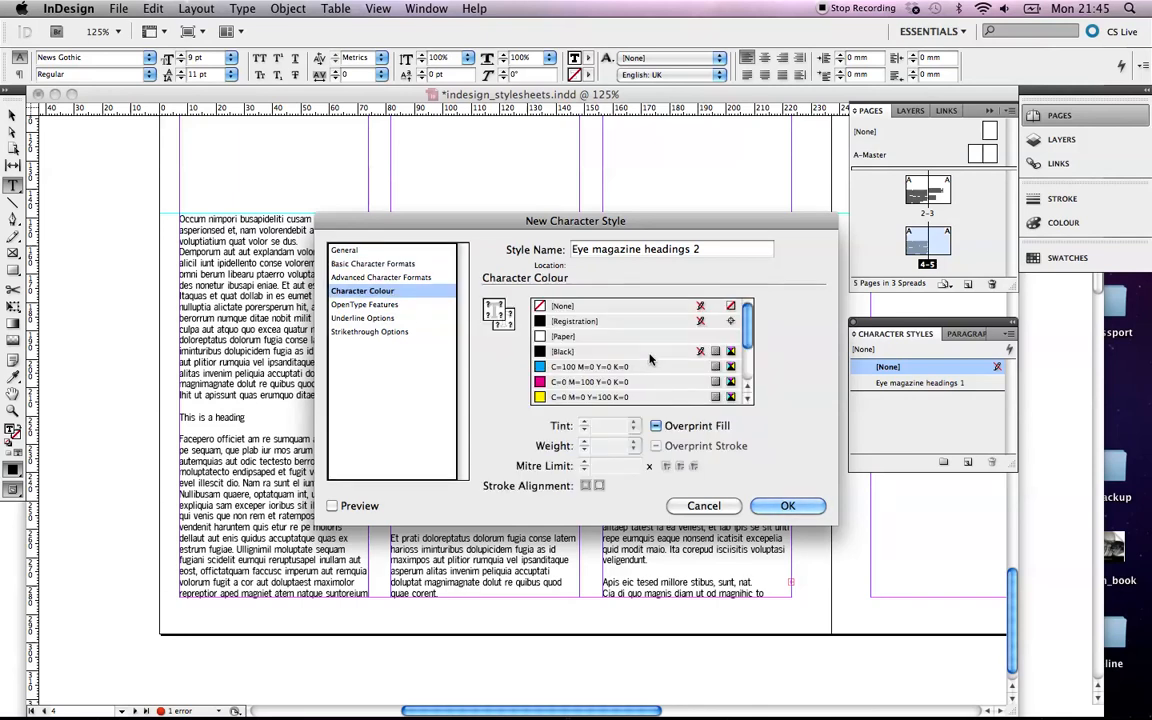
{"action": "scroll", "coordinate": [649, 358], "scroll_direction": "down", "scroll_amount": 5}
{"action": "scroll", "coordinate": [649, 358], "scroll_direction": "up", "scroll_amount": 5}
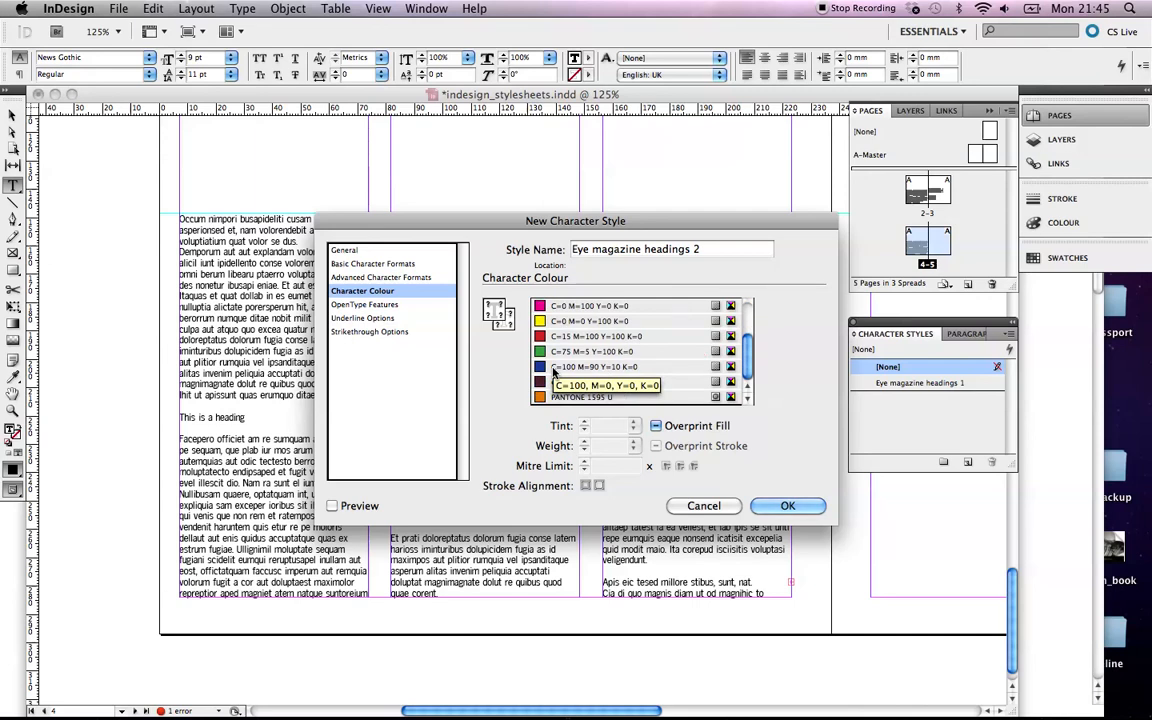
{"action": "scroll", "coordinate": [556, 365], "scroll_direction": "down", "scroll_amount": 3}
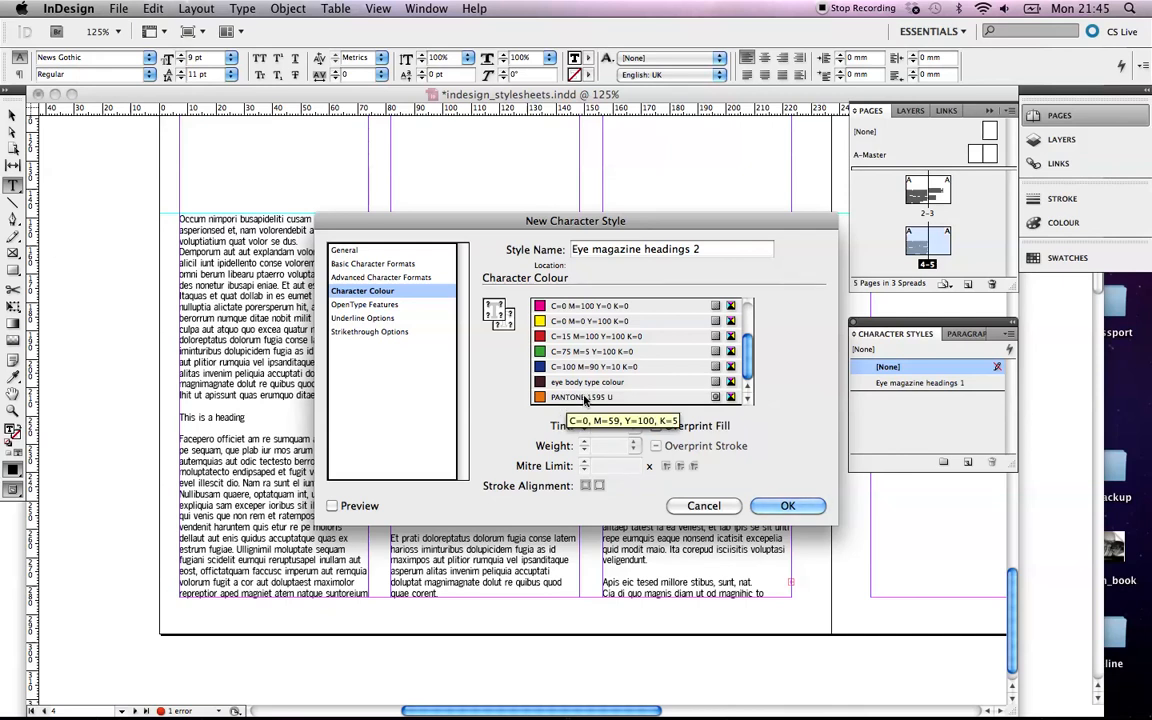
{"action": "scroll", "coordinate": [590, 395], "scroll_direction": "up", "scroll_amount": 3}
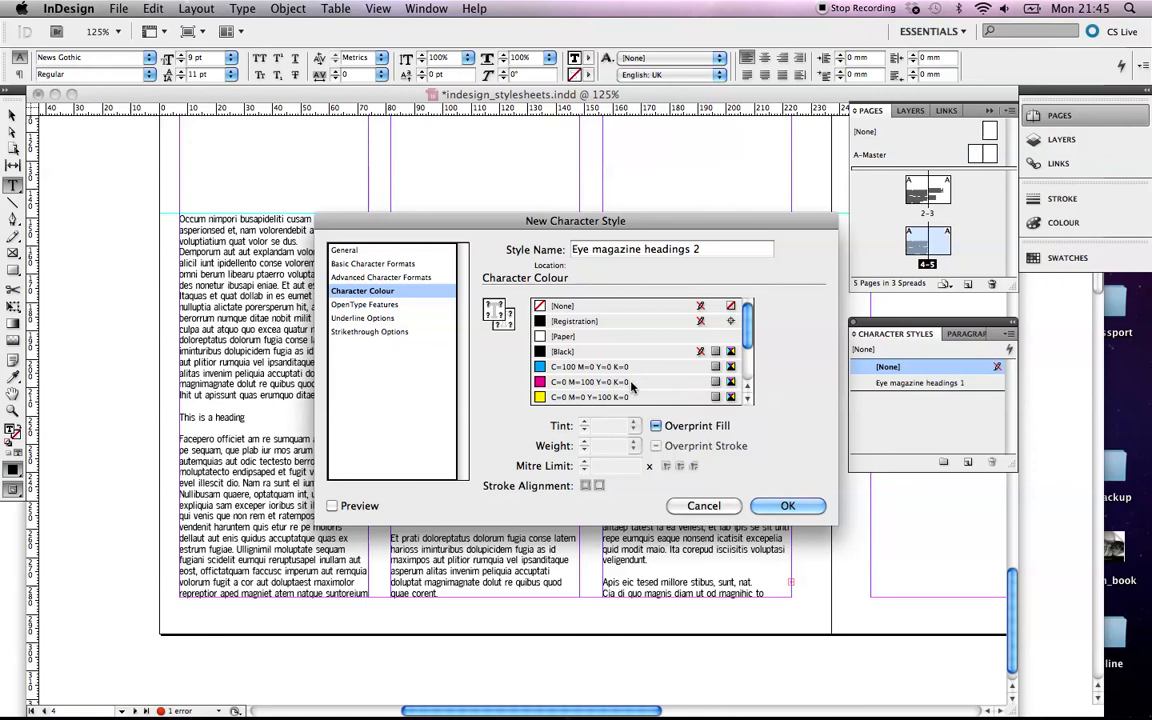
{"action": "double_click", "coordinate": [496, 315]}
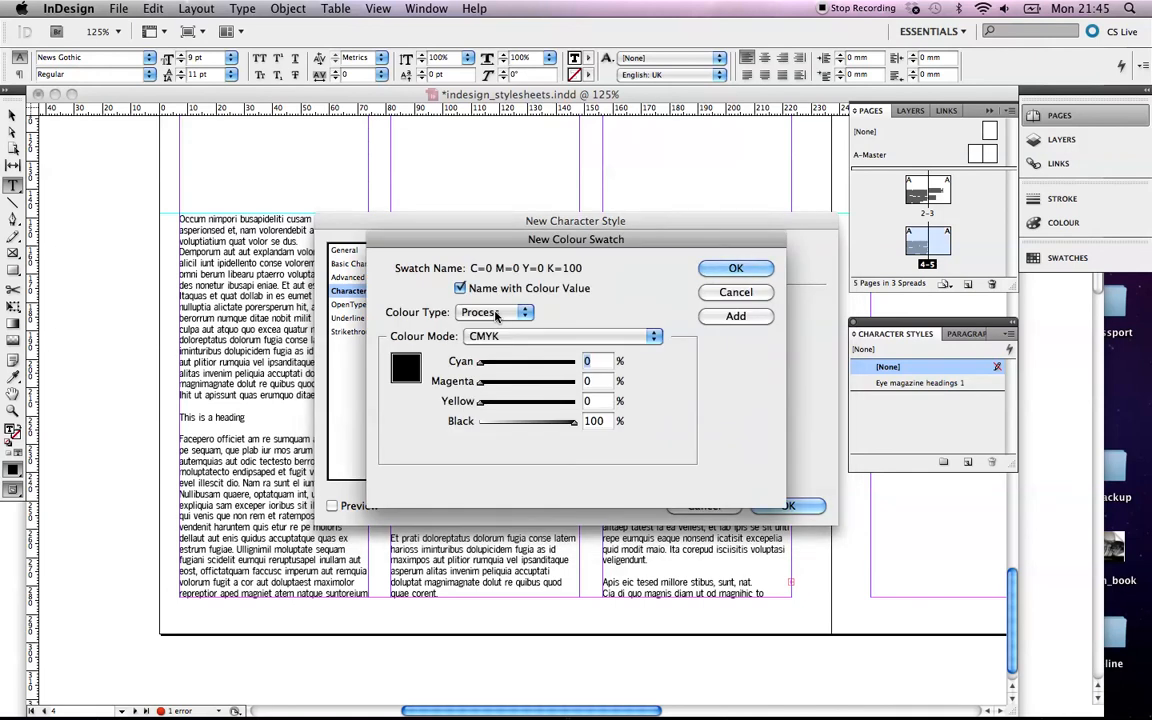
{"action": "left_click", "coordinate": [705, 296]}
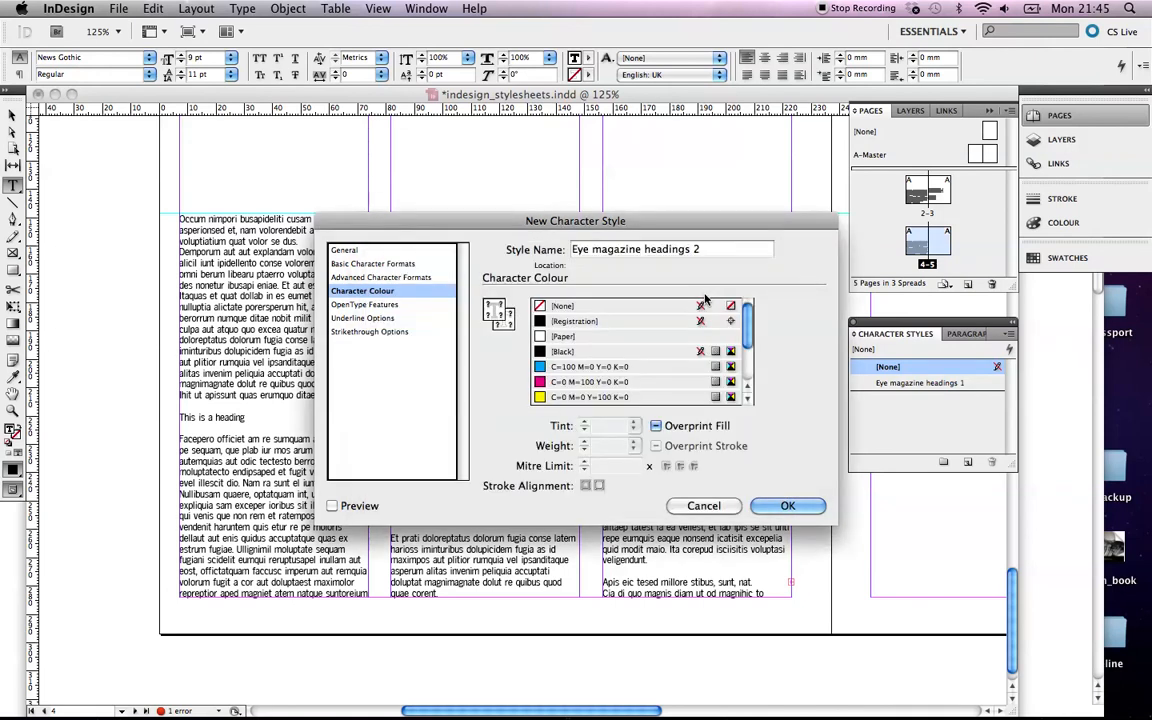
Create a new colour swatch, PANTONE 206 U, from the PANTONE solid uncoated library.
{"action": "double_click", "coordinate": [494, 314]}
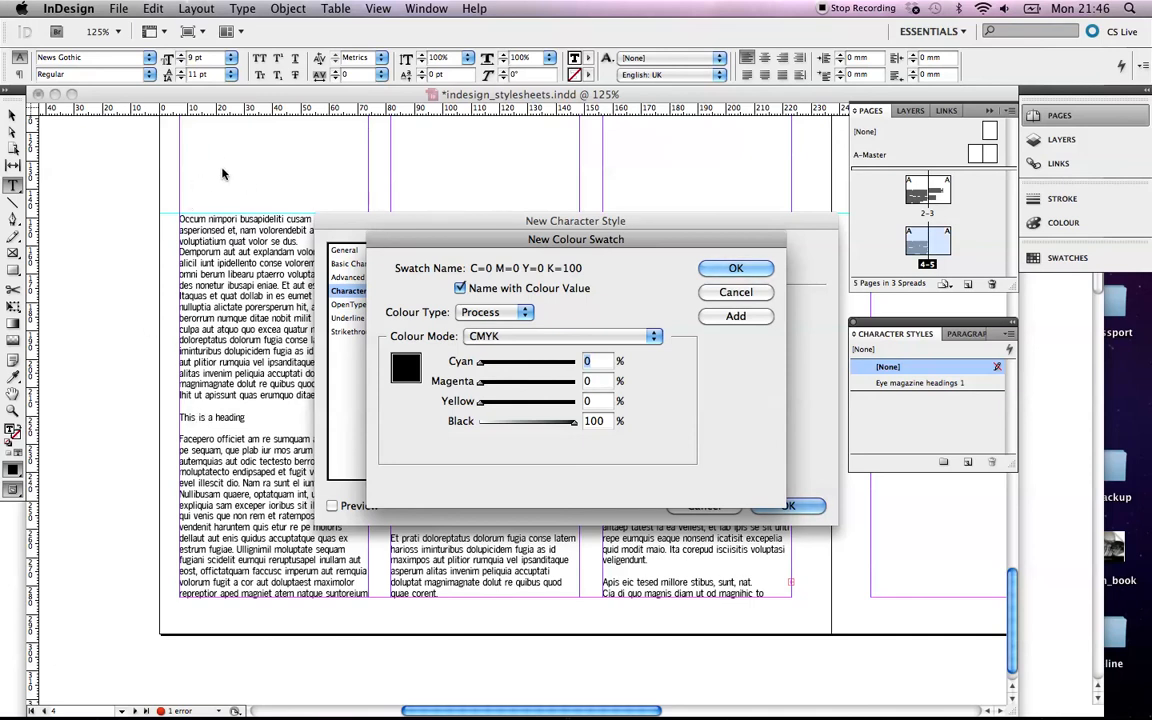
{"action": "left_click", "coordinate": [582, 339]}
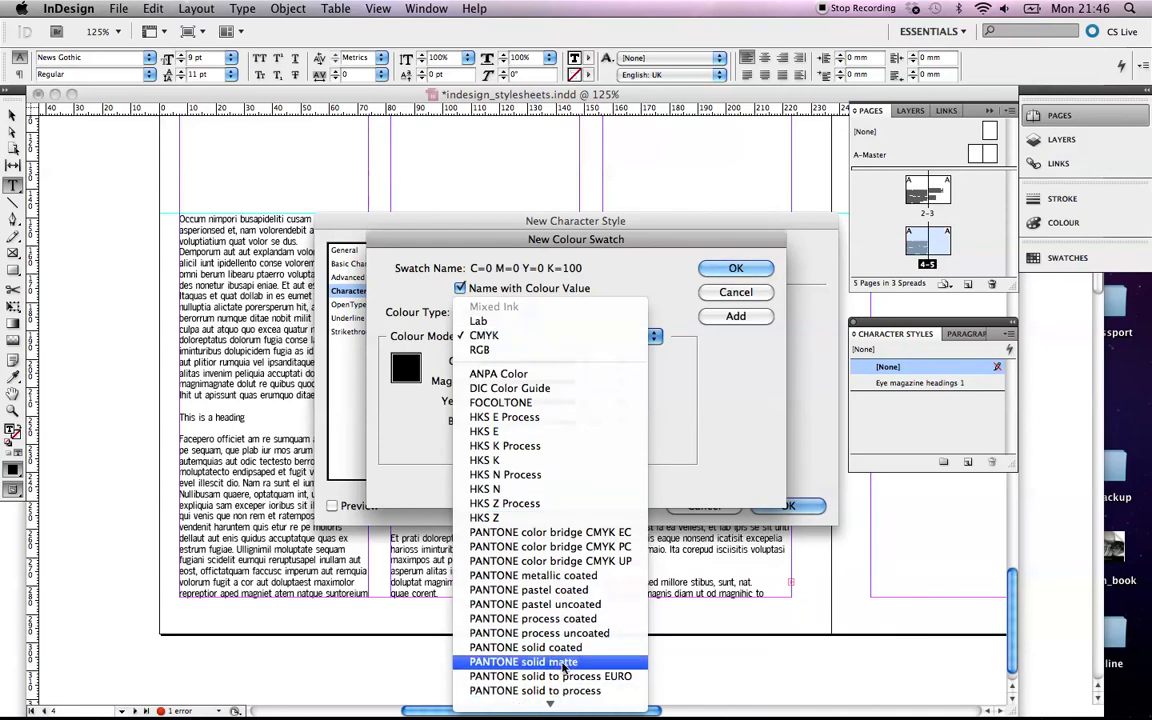
{"action": "scroll", "coordinate": [563, 655], "scroll_direction": "down", "scroll_amount": 3}
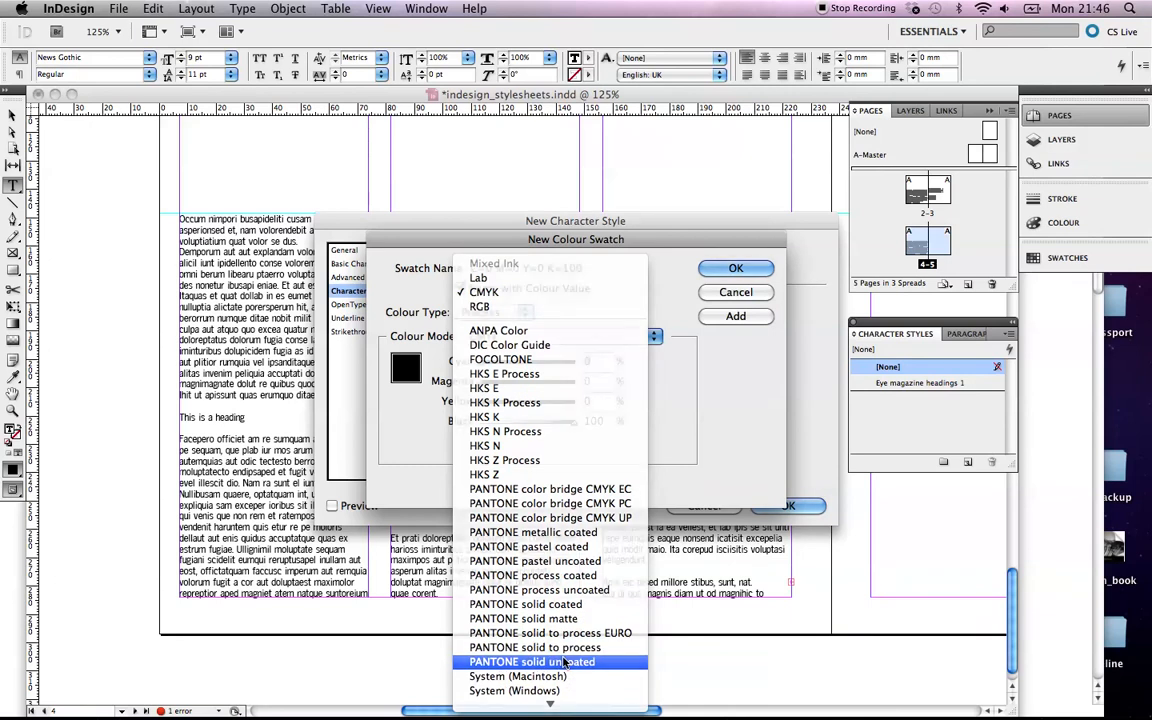
{"action": "left_click", "coordinate": [563, 662]}
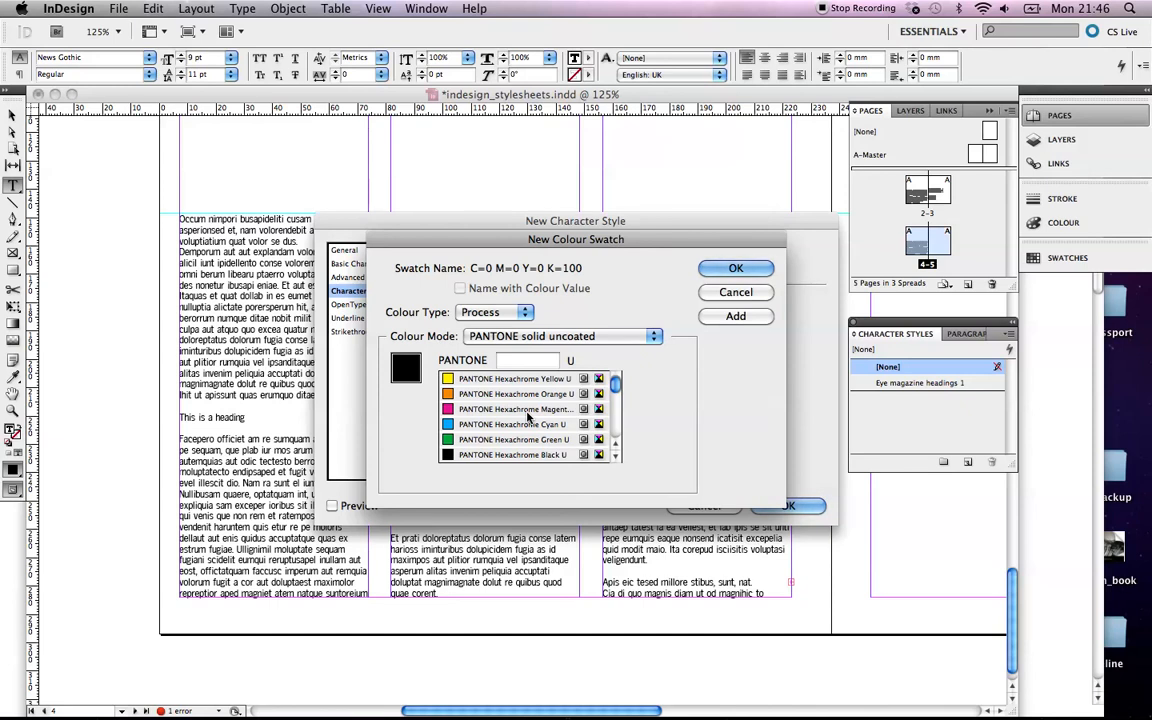
{"action": "scroll", "coordinate": [528, 418], "scroll_direction": "down", "scroll_amount": 3}
{"action": "scroll", "coordinate": [528, 418], "scroll_direction": "down", "scroll_amount": 10}
{"action": "scroll", "coordinate": [528, 418], "scroll_direction": "down", "scroll_amount": 8}
{"action": "scroll", "coordinate": [528, 418], "scroll_direction": "down", "scroll_amount": 6}
{"action": "scroll", "coordinate": [528, 418], "scroll_direction": "down", "scroll_amount": 3}
{"action": "scroll", "coordinate": [528, 418], "scroll_direction": "down", "scroll_amount": 4}
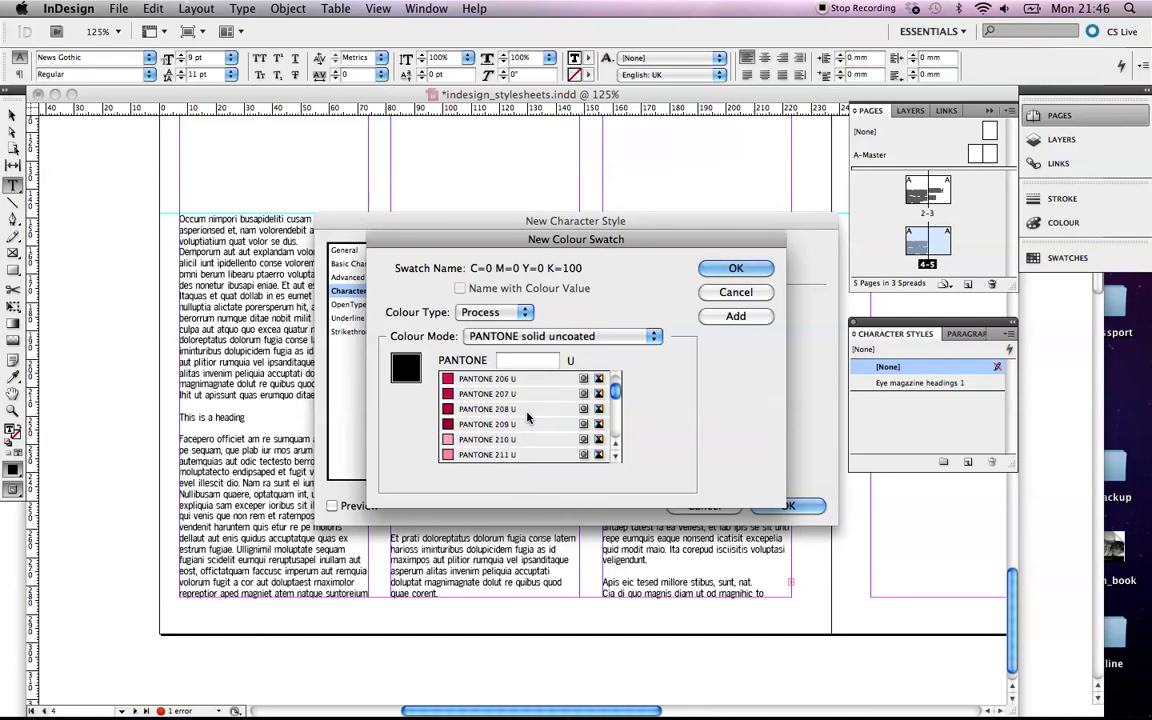
{"action": "left_click", "coordinate": [488, 379]}
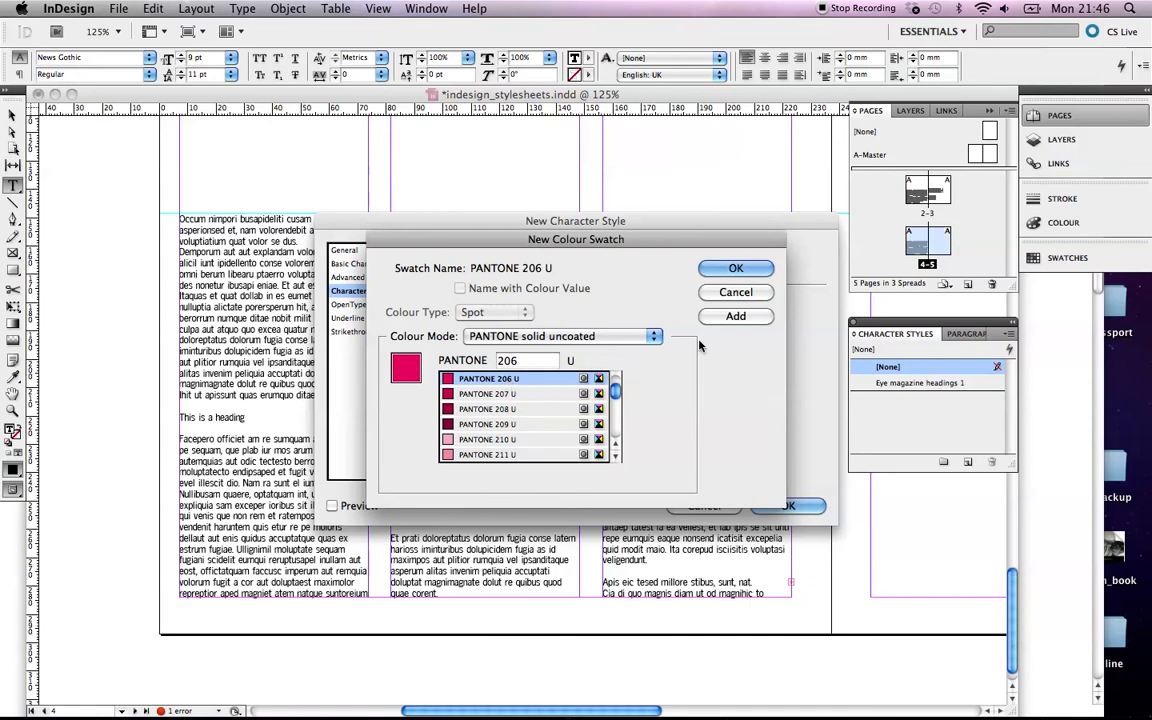
{"action": "left_click", "coordinate": [716, 272]}
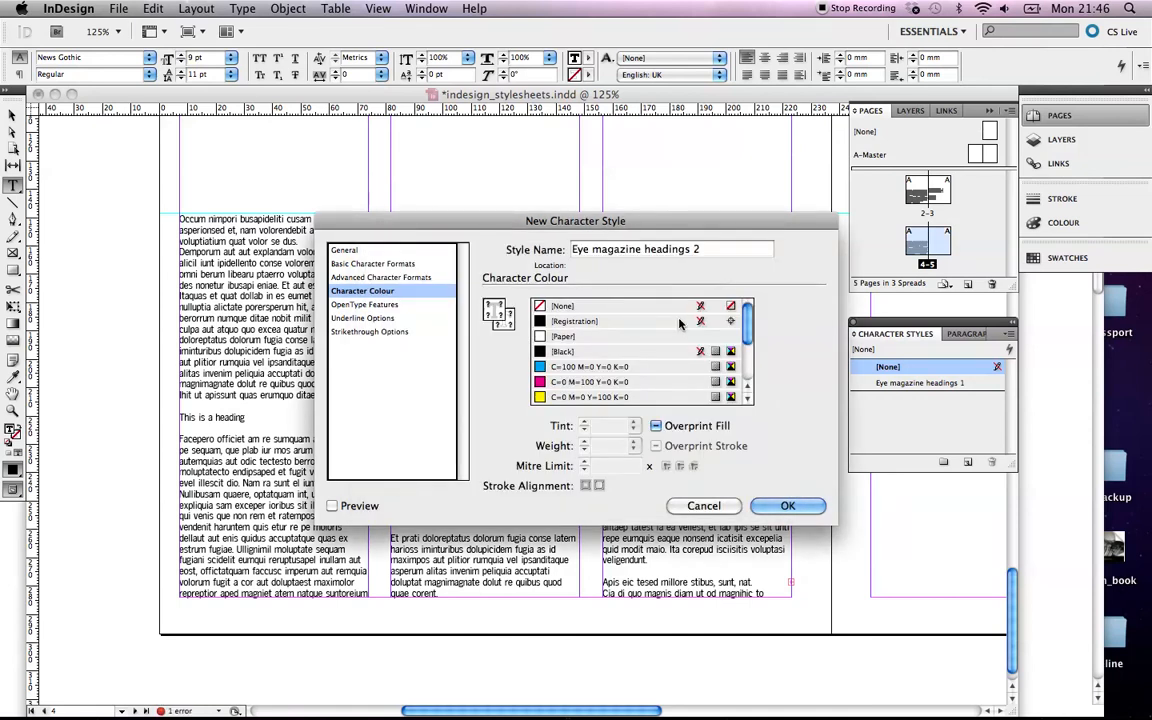
Set the heading style's character colour to PANTONE 206 U and save the style.
{"action": "scroll", "coordinate": [679, 323], "scroll_direction": "down", "scroll_amount": 3}
{"action": "left_click", "coordinate": [580, 397]}
{"action": "left_click", "coordinate": [788, 506]}
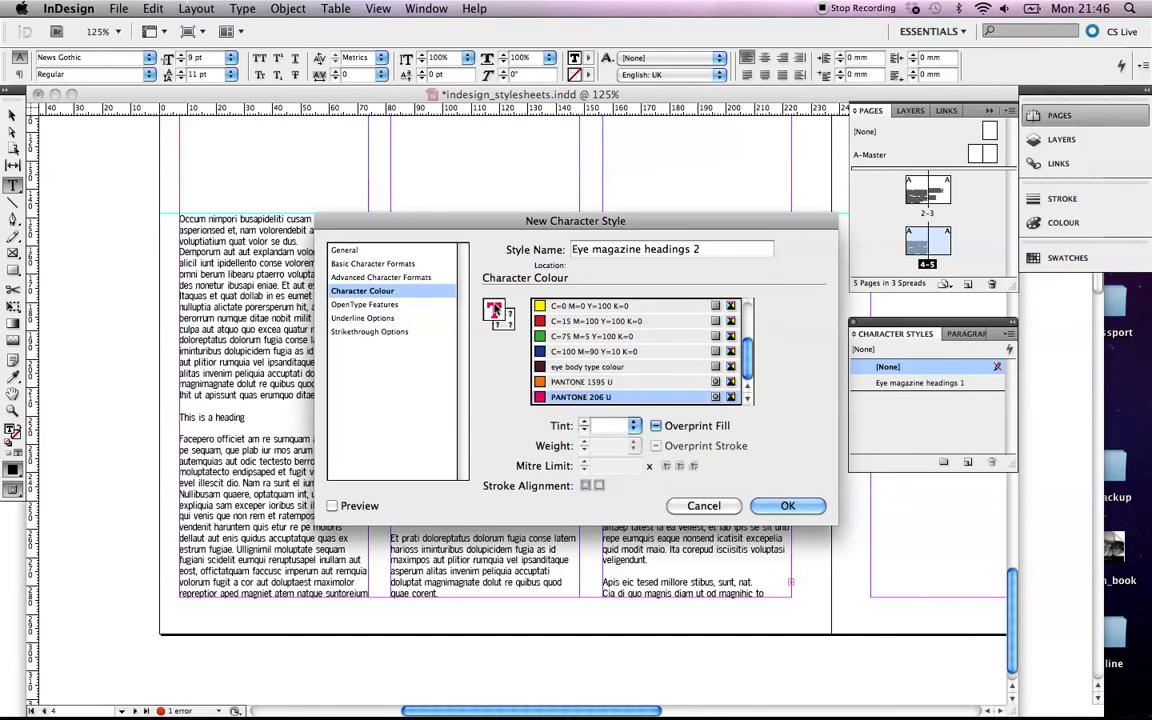
{"action": "left_click", "coordinate": [771, 504]}
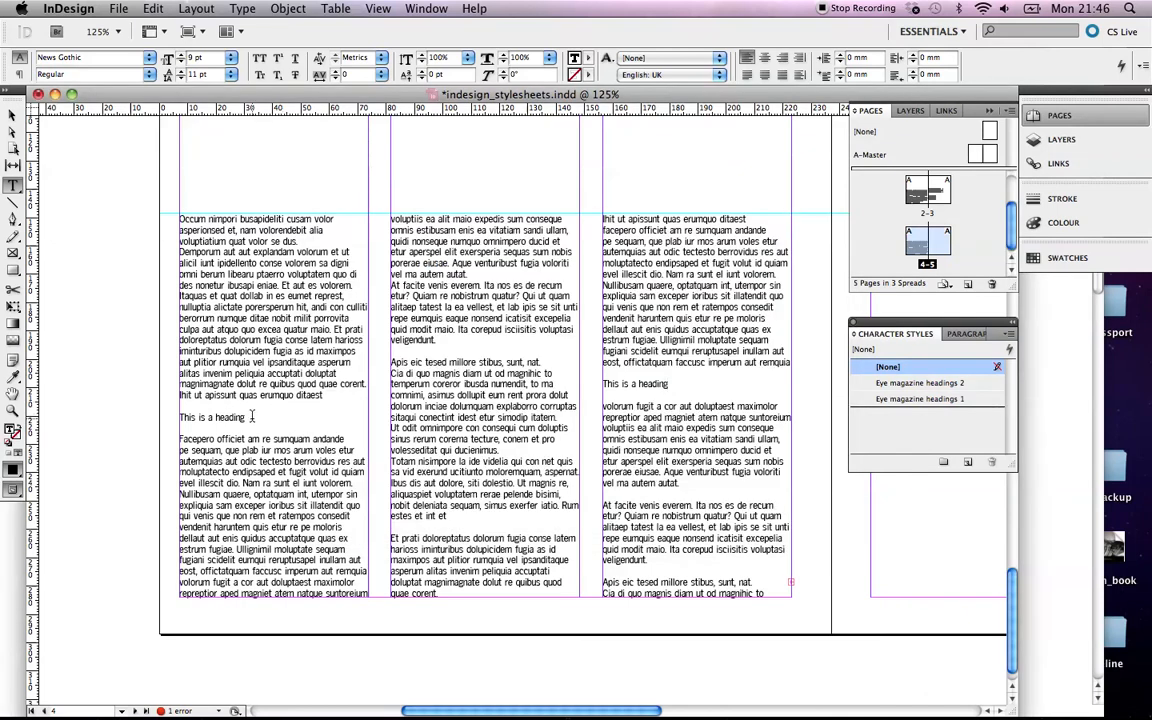
Apply the "Eye magazine headings 2" character style to the "This is a heading" lines in the first and third columns.
{"action": "left_click_drag", "start_coordinate": [244, 418], "coordinate": [179, 418]}
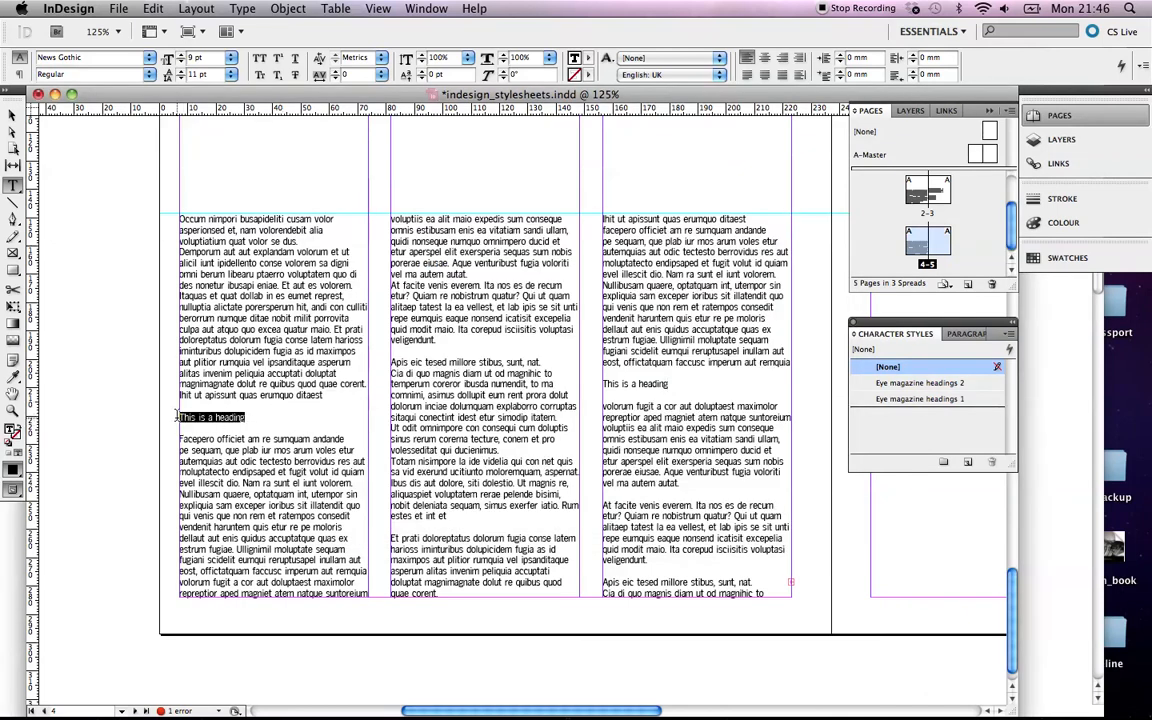
{"action": "left_click", "coordinate": [940, 384]}
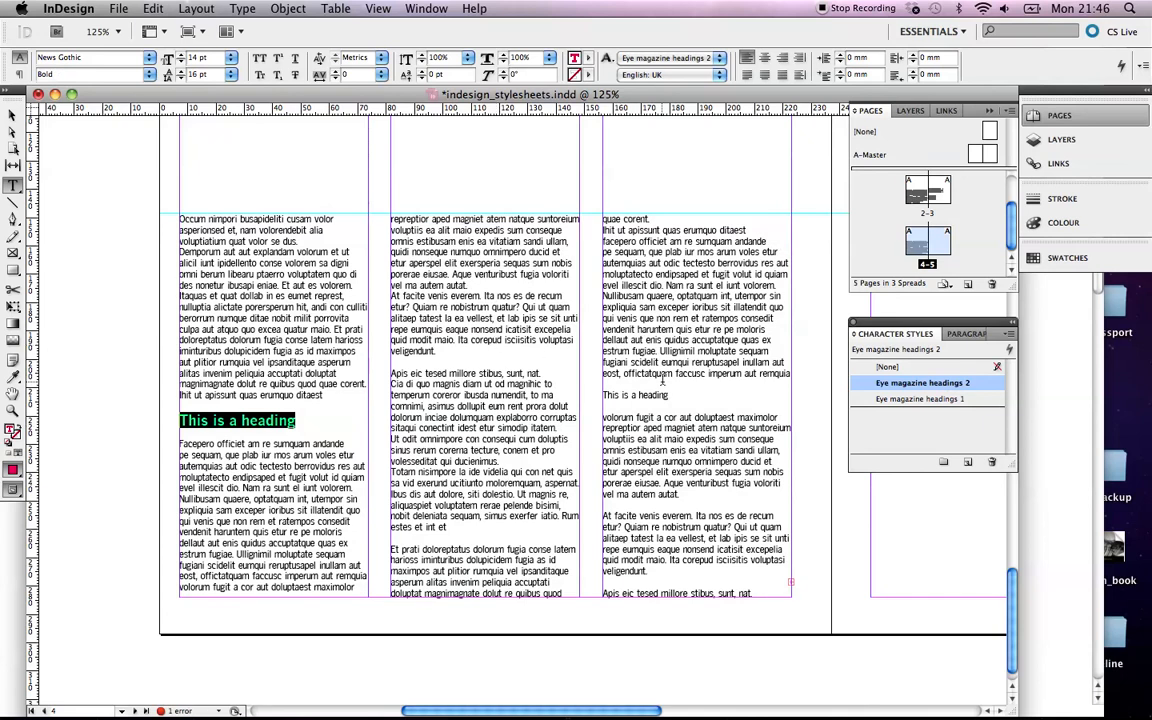
{"action": "left_click_drag", "start_coordinate": [670, 396], "coordinate": [595, 385]}
{"action": "left_click", "coordinate": [915, 383]}
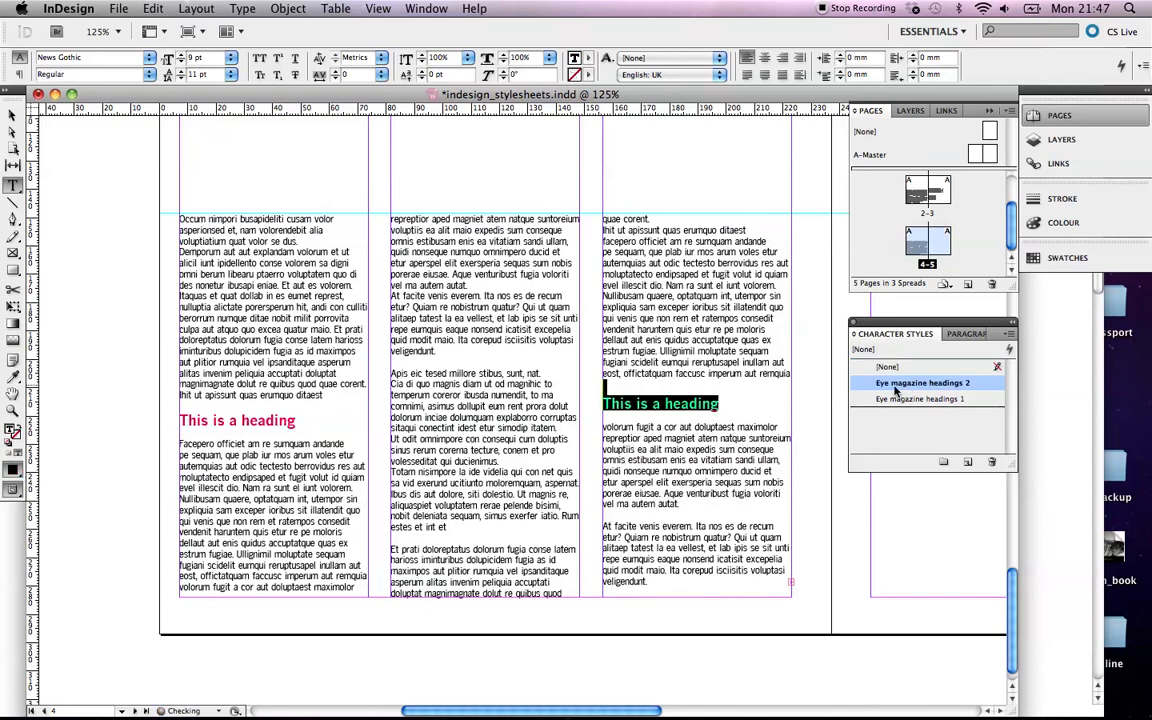
{"action": "left_click", "coordinate": [719, 398]}
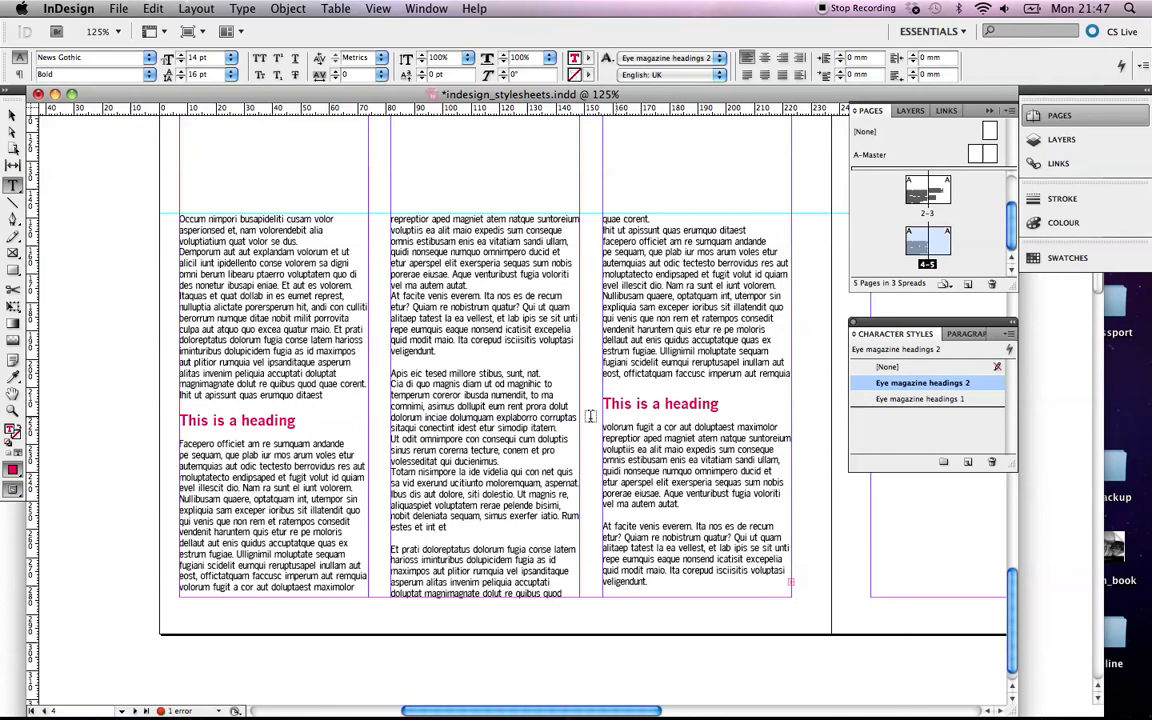